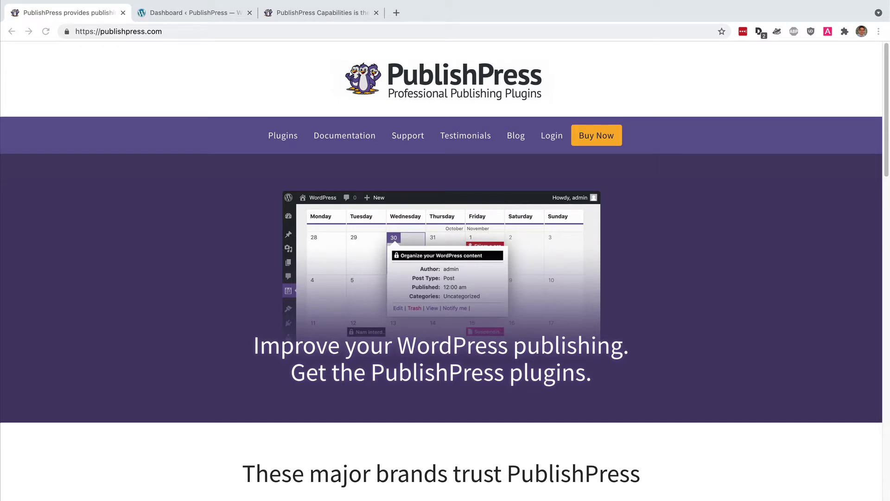
# Bring up the admin dashboard and review the WooCommerce, Products, Analytics and Marketing menu flyouts.
pyautogui.click(200, 13)
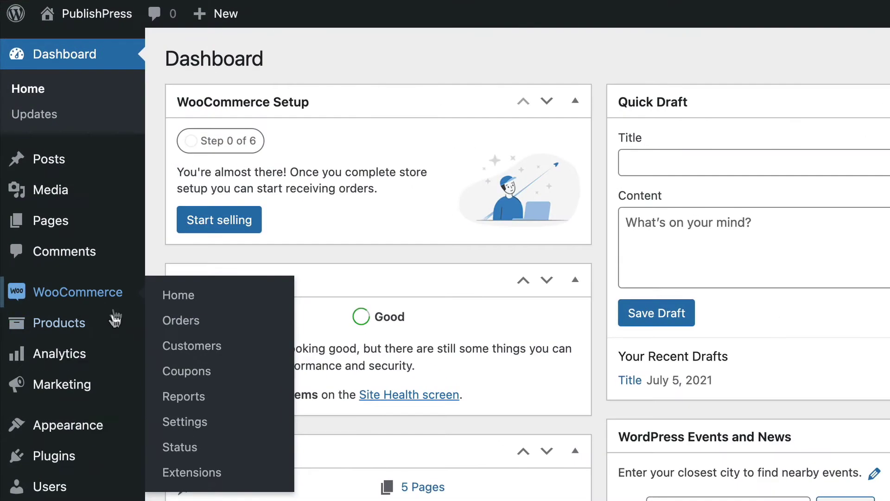
pyautogui.moveTo(69, 231)
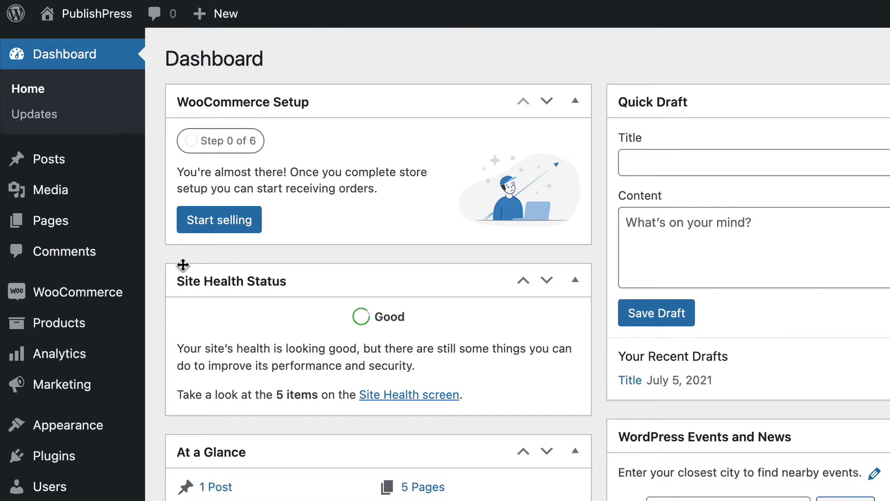
pyautogui.moveTo(124, 289)
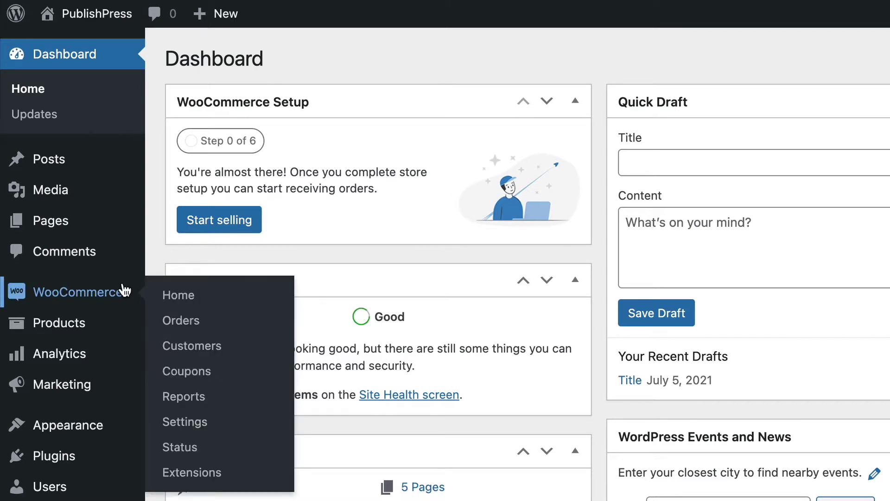
pyautogui.moveTo(97, 323)
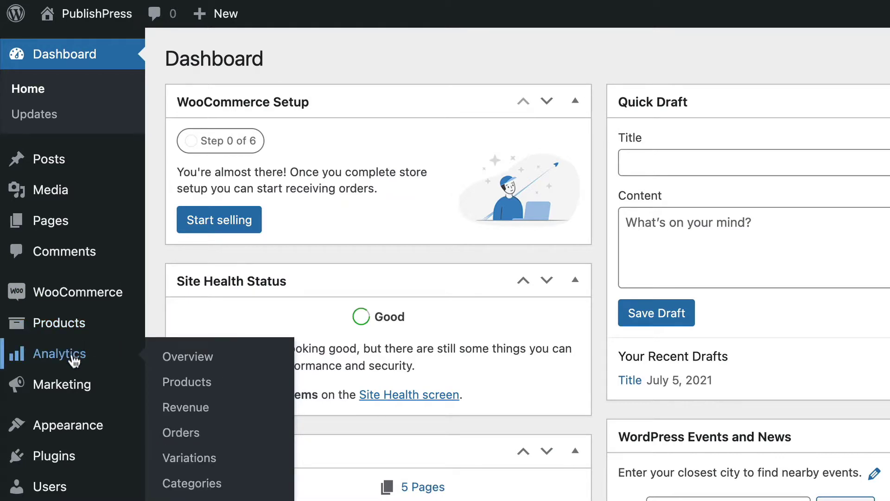
pyautogui.moveTo(72, 389)
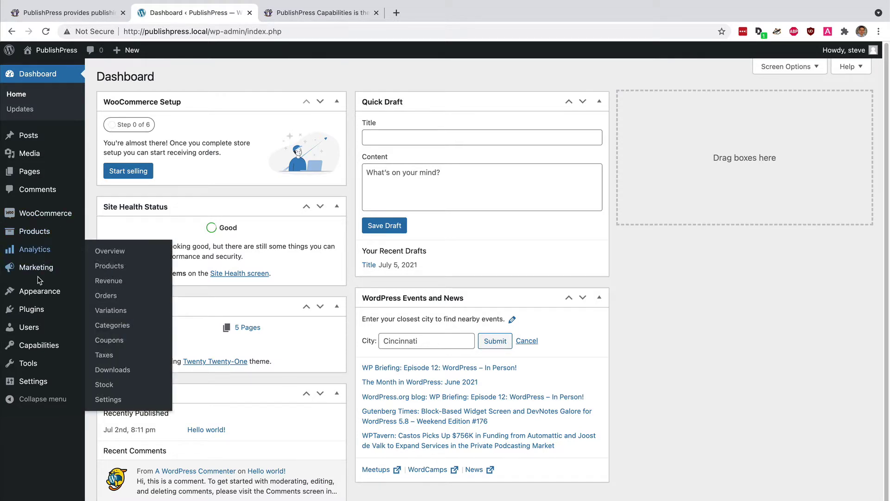
pyautogui.moveTo(39, 277)
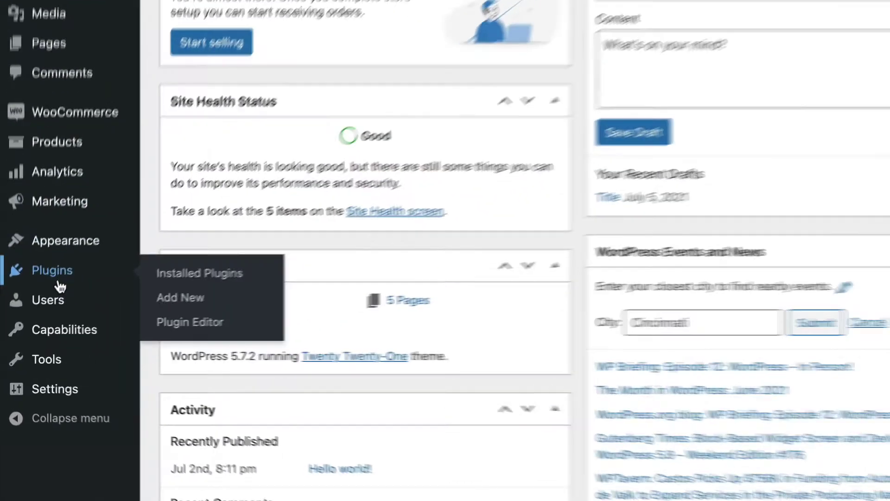
# From the Users list, switch to the shopmanager account and review its sidebar menus.
pyautogui.moveTo(34, 325)
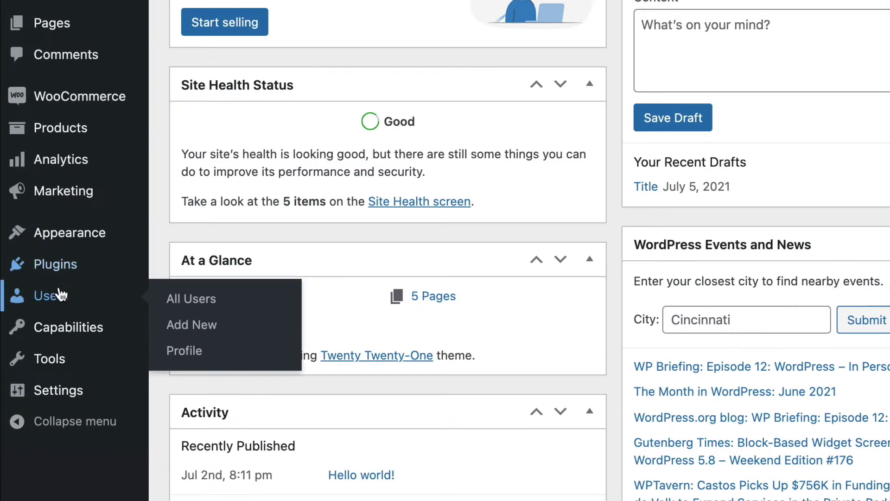
pyautogui.click(59, 295)
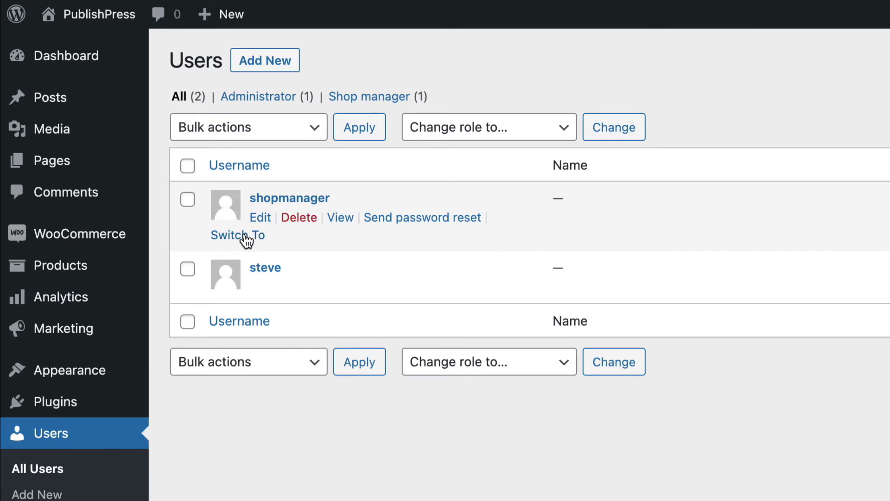
pyautogui.click(245, 237)
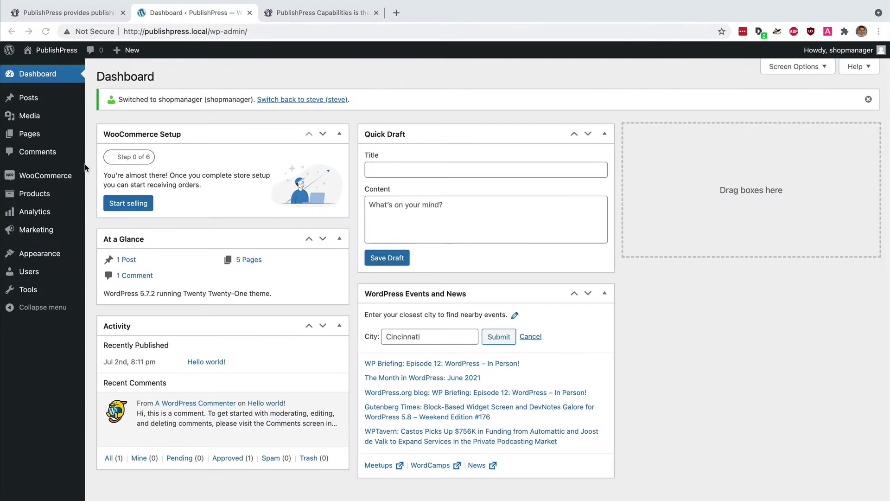
pyautogui.moveTo(74, 173)
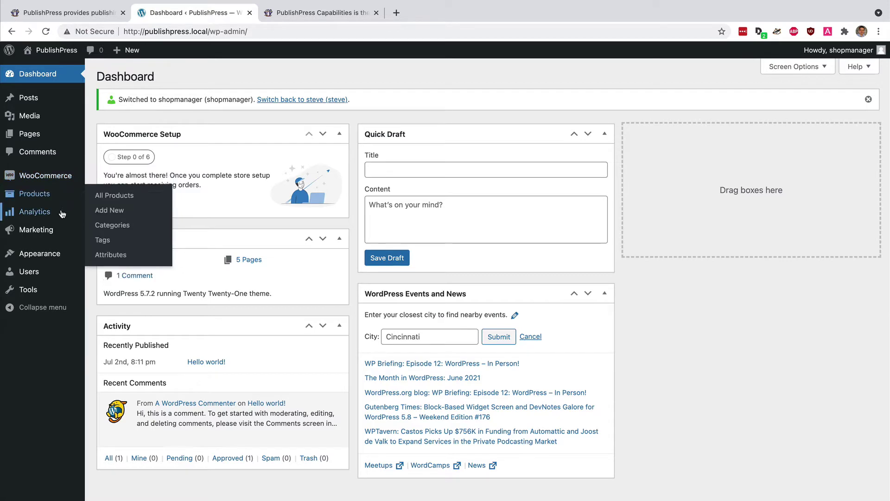
pyautogui.moveTo(62, 214)
pyautogui.moveTo(61, 230)
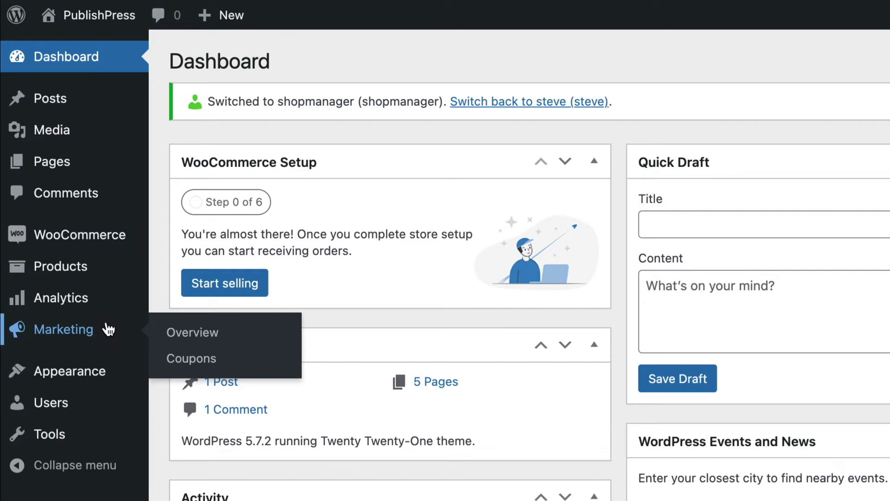
# Switch back to the administrator, glance at the PublishPress Capabilities product page, then return to the dashboard.
pyautogui.click(493, 104)
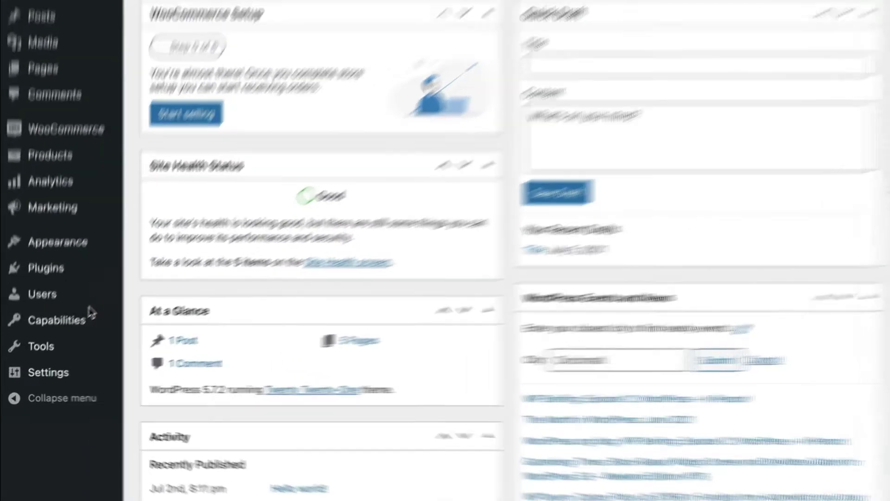
pyautogui.moveTo(84, 319)
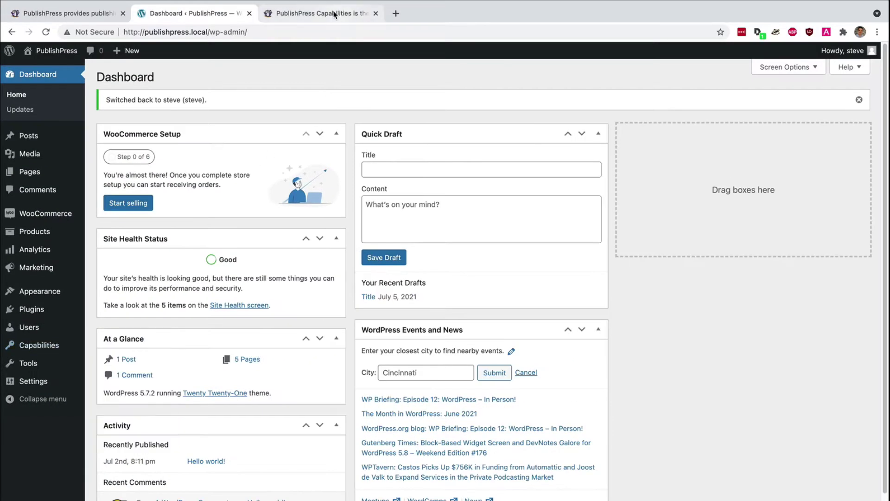
pyautogui.click(334, 15)
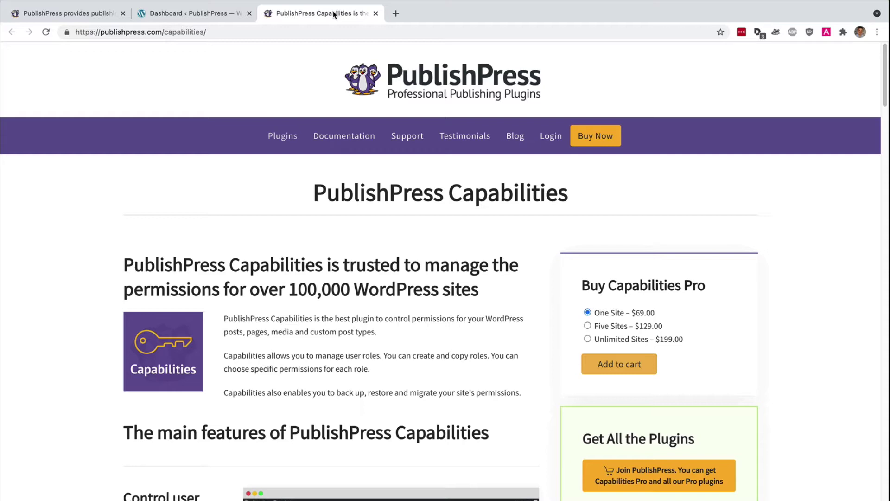
pyautogui.click(195, 13)
pyautogui.moveTo(37, 344)
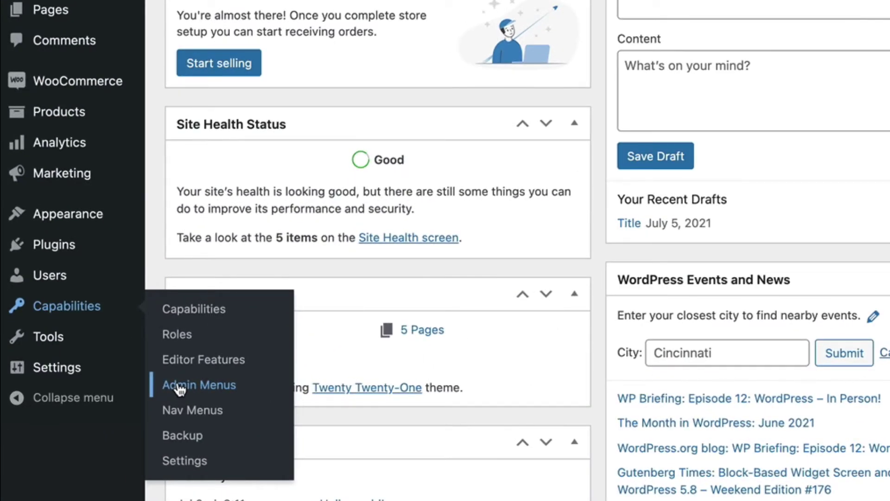
# Open Admin Menu Restrictions and select the Shop manager role.
pyautogui.click(180, 389)
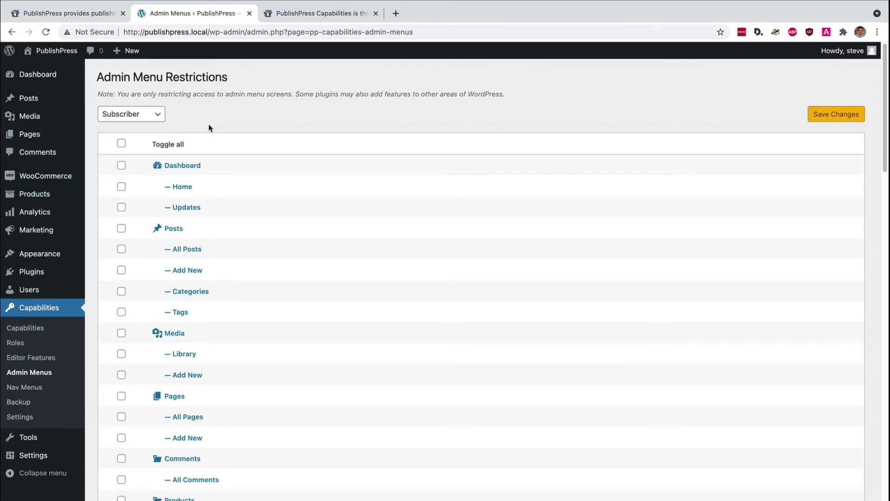
pyautogui.click(139, 115)
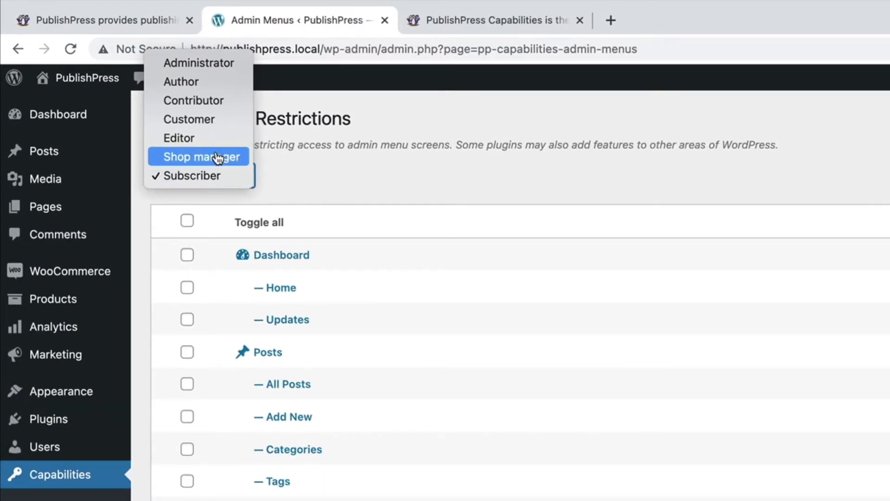
pyautogui.click(217, 157)
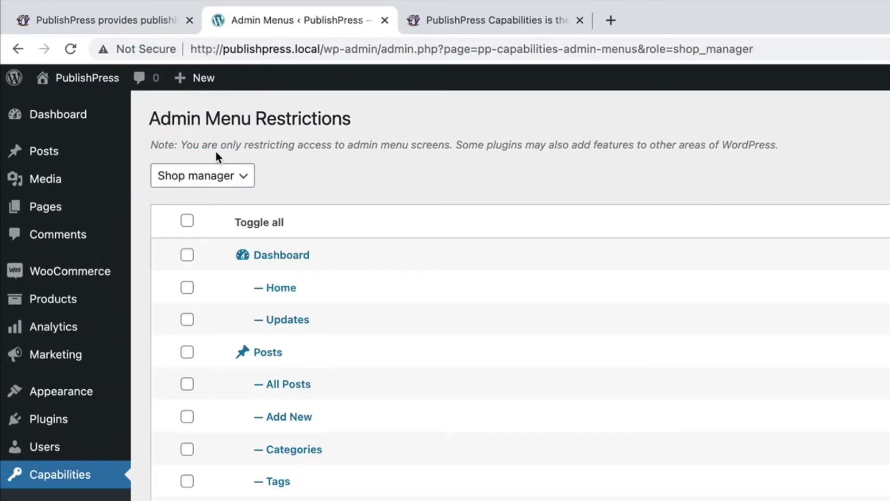
pyautogui.scroll(-5, 239, 297)
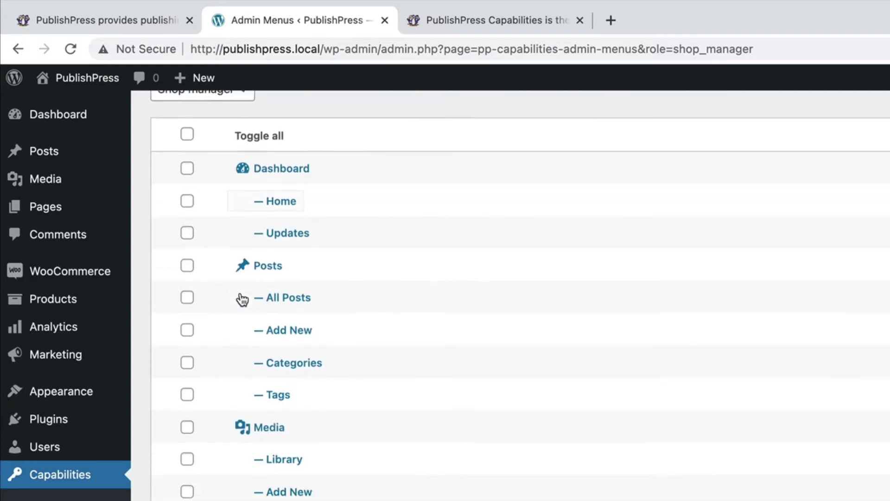
pyautogui.scroll(-17, 240, 296)
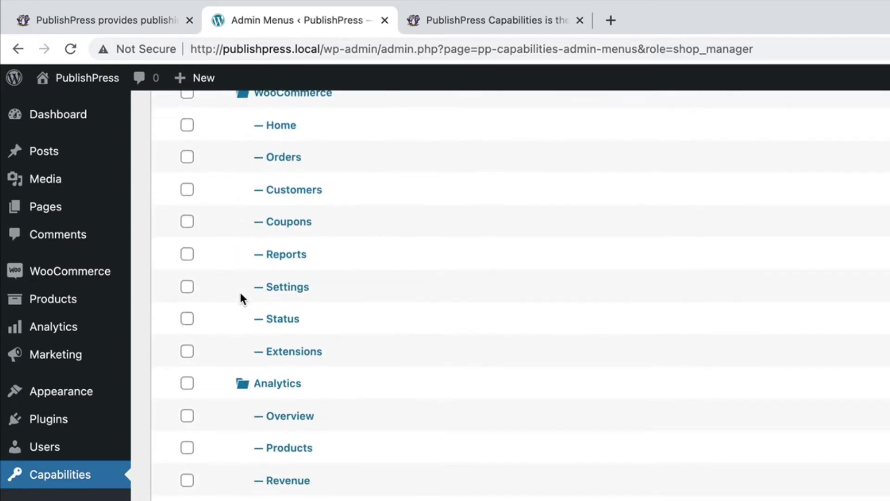
# Block the Analytics menu and its Overview, plus the Marketing menu with its Overview and Coupons pages.
pyautogui.click(188, 276)
pyautogui.click(188, 303)
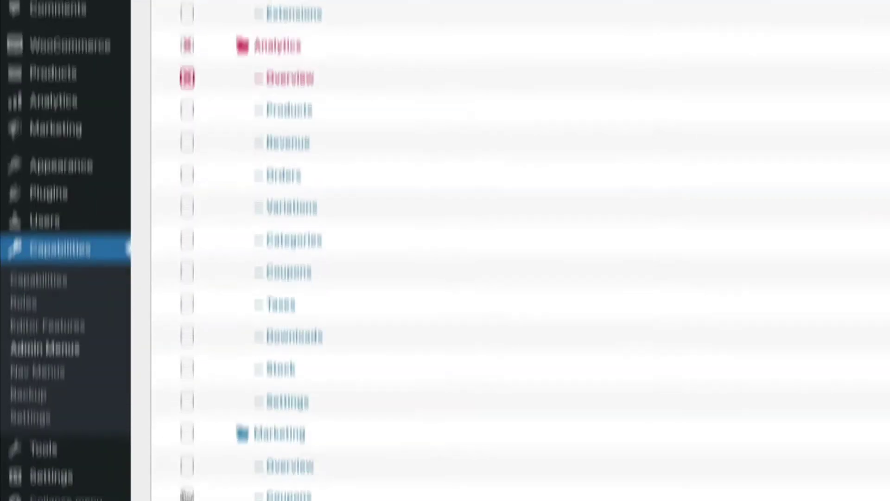
pyautogui.click(187, 412)
pyautogui.click(188, 382)
pyautogui.click(188, 349)
# Block the Analytics Settings, Stock, Downloads, Taxes, Coupons, Categories, Variations, Orders, Revenue and Products pages.
pyautogui.click(187, 318)
pyautogui.click(188, 285)
pyautogui.click(187, 252)
pyautogui.click(188, 220)
pyautogui.click(190, 189)
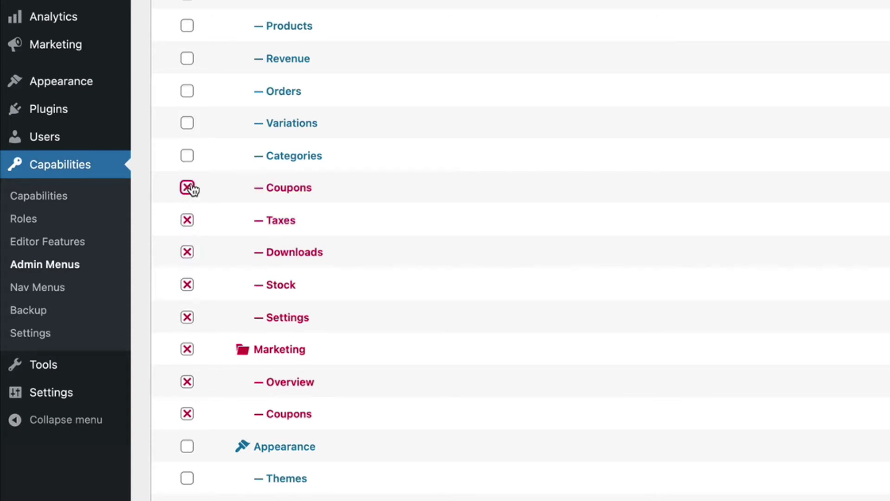
pyautogui.click(188, 157)
pyautogui.click(187, 126)
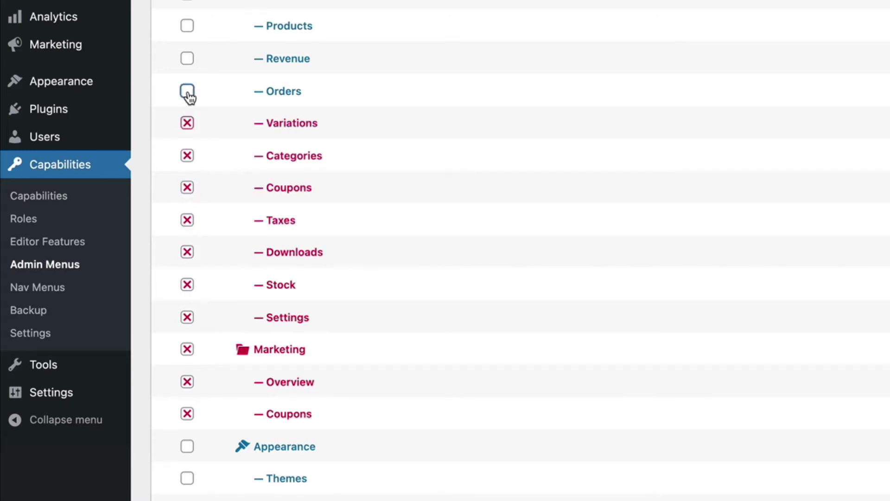
pyautogui.click(187, 92)
pyautogui.click(188, 59)
pyautogui.click(189, 30)
pyautogui.scroll(5, 188, 132)
pyautogui.scroll(2, 189, 278)
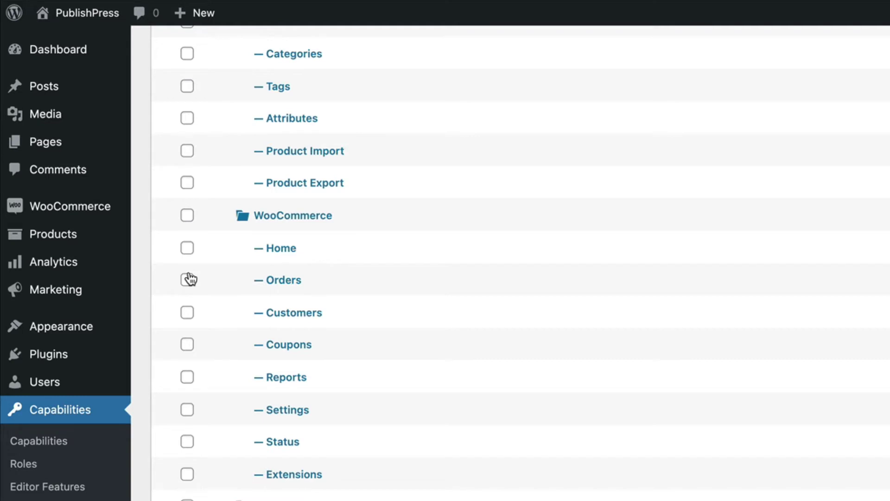
pyautogui.scroll(-1, 315, 411)
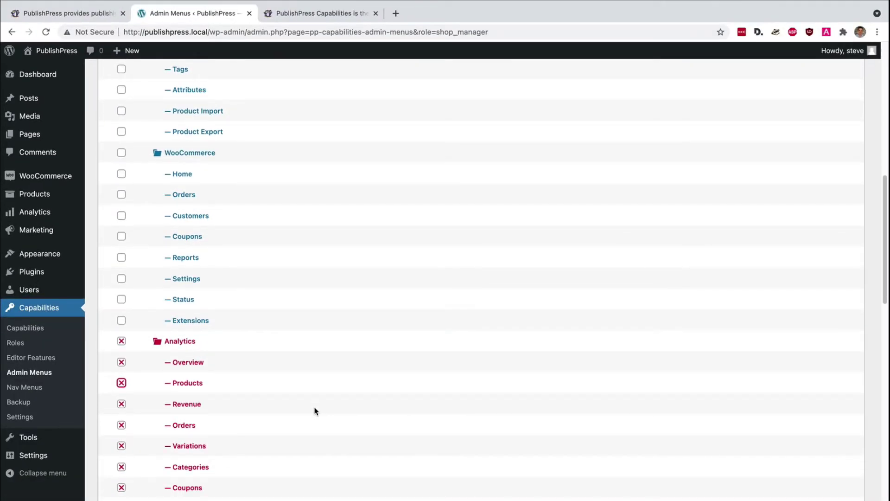
pyautogui.scroll(15, 315, 411)
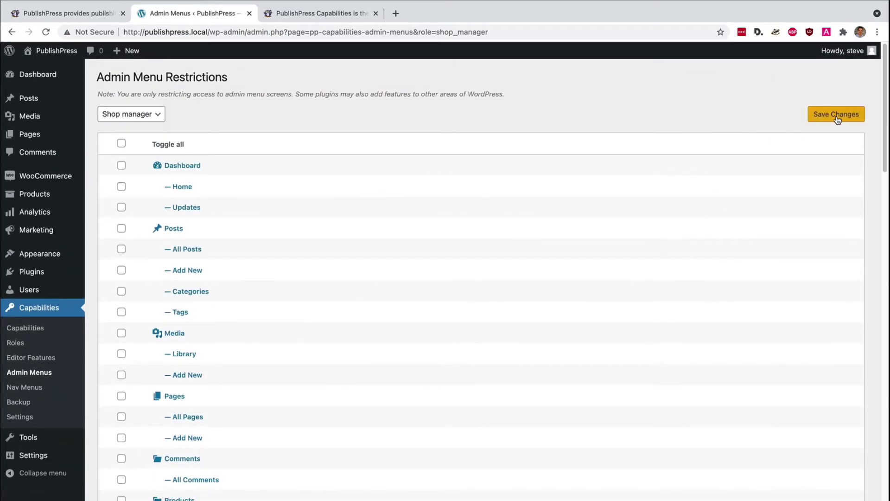
pyautogui.click(836, 117)
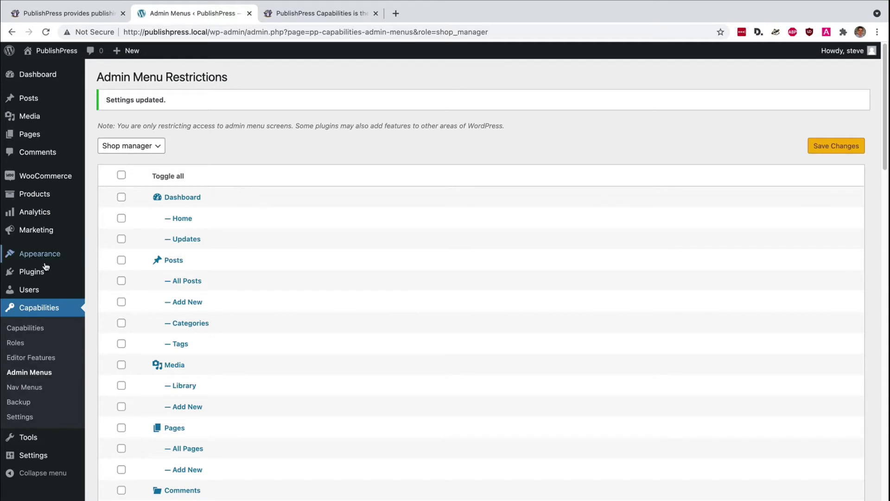
pyautogui.click(29, 290)
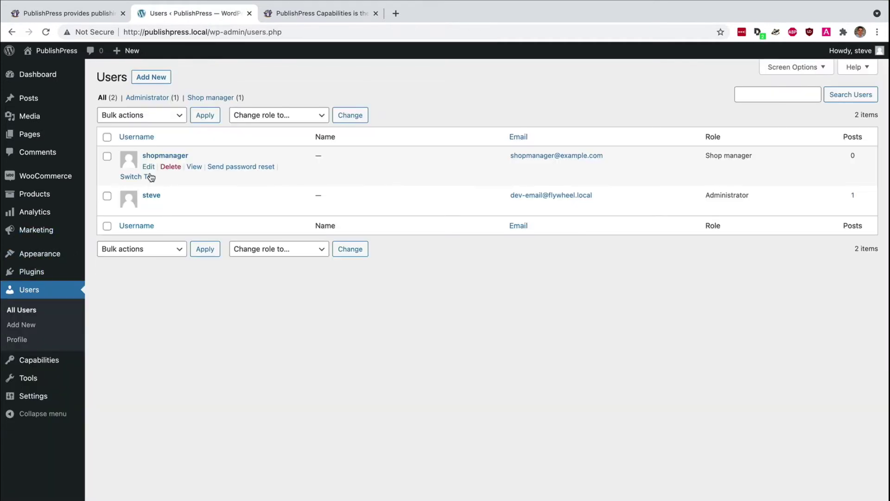
pyautogui.click(147, 176)
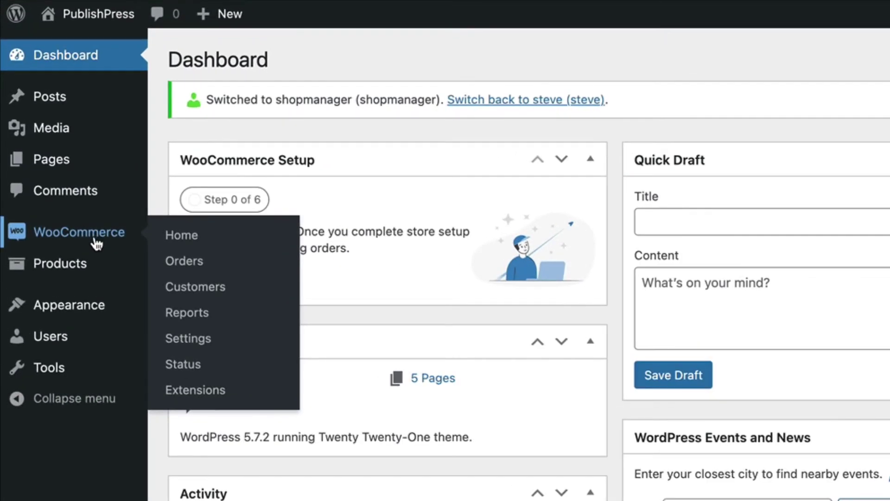
pyautogui.moveTo(48, 197)
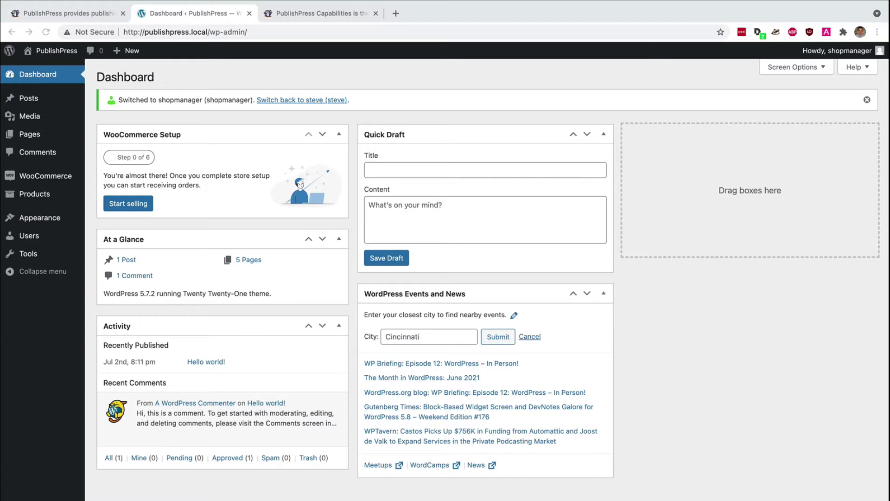
# Switch back to the administrator and load the Shop manager role in the Capabilities editor.
pyautogui.click(294, 100)
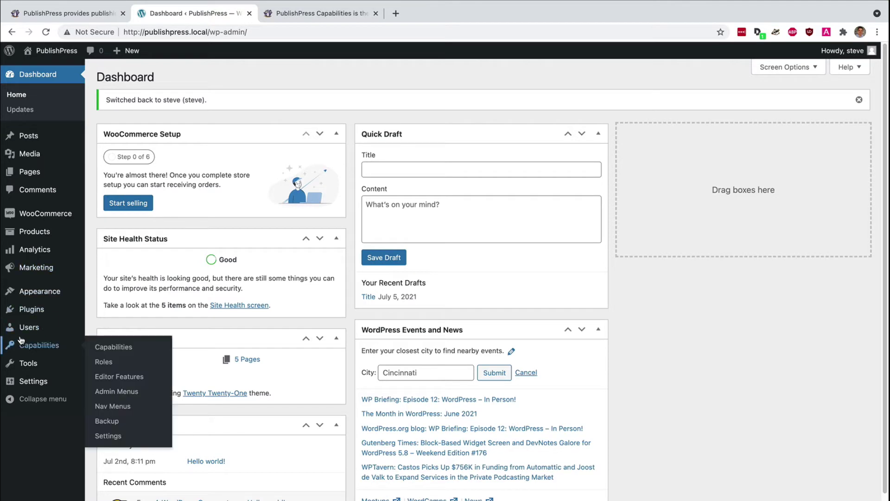
pyautogui.moveTo(29, 331)
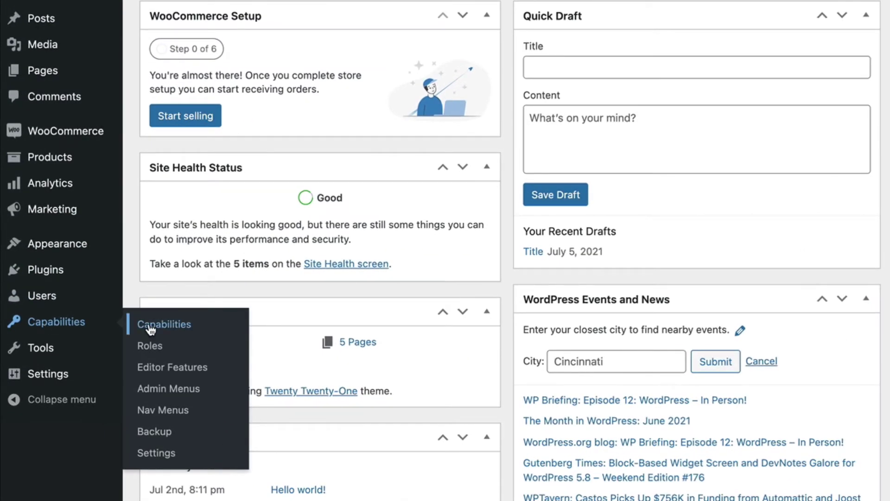
pyautogui.click(151, 329)
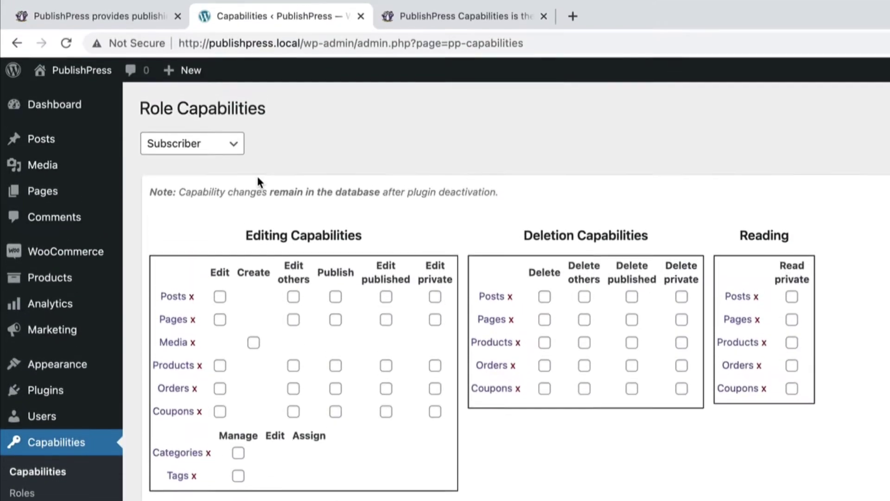
pyautogui.click(222, 155)
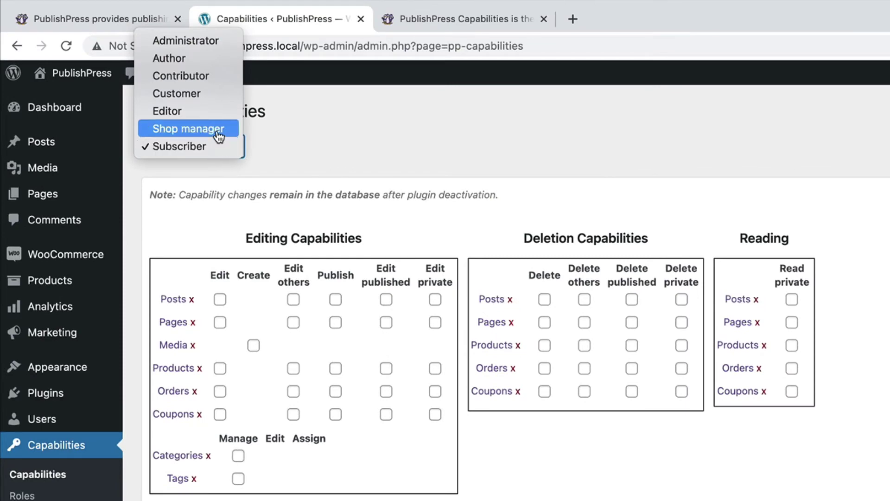
pyautogui.click(217, 130)
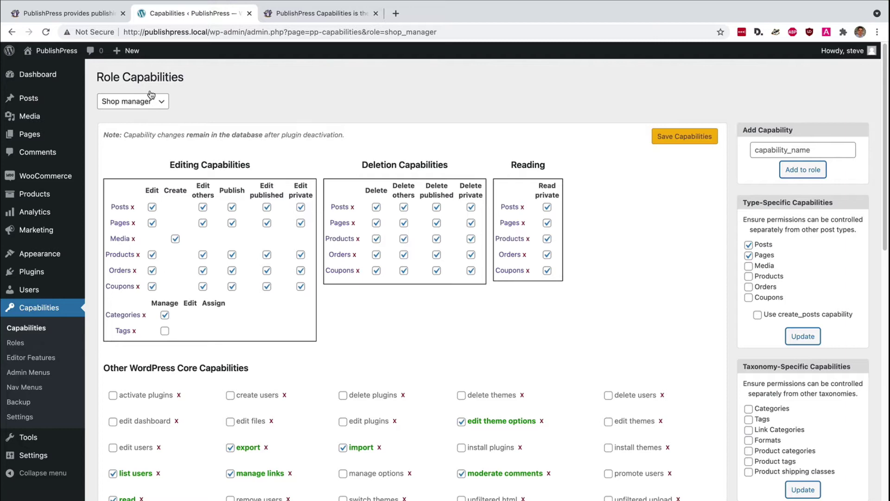
pyautogui.scroll(-5, 625, 269)
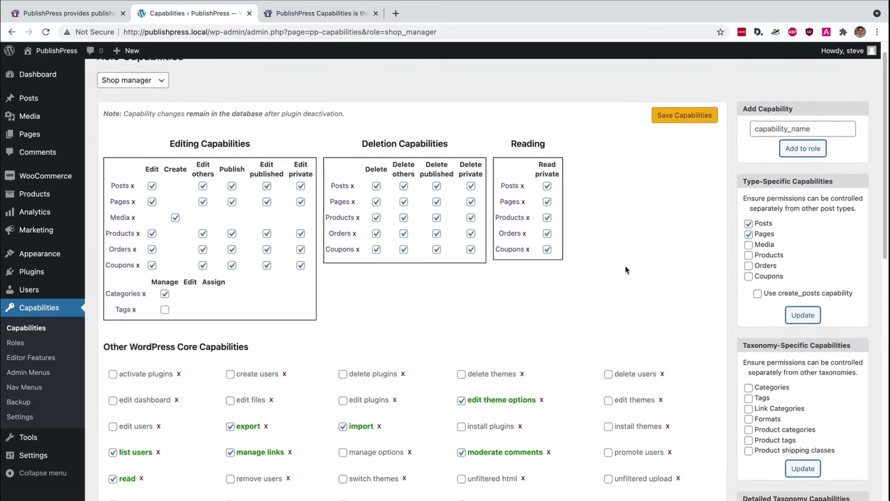
pyautogui.scroll(-8, 626, 270)
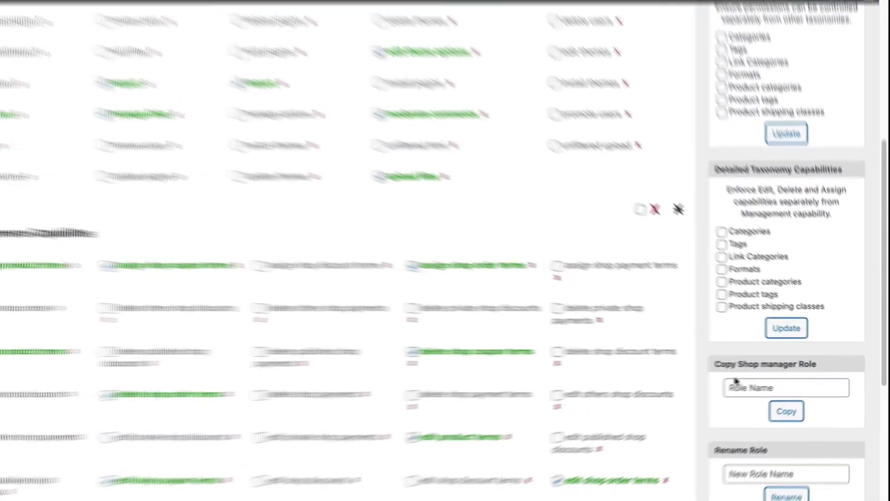
# Copy the Shop manager role under the name 'Analytics Manager'.
pyautogui.click(768, 391)
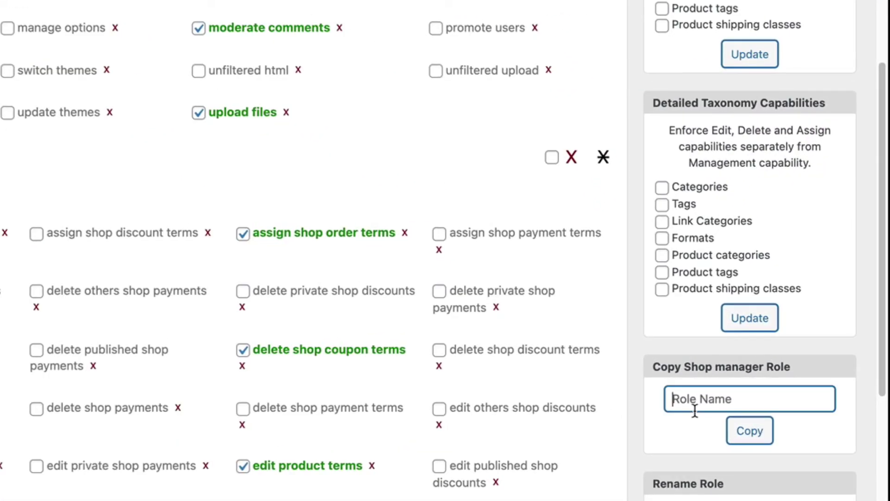
pyautogui.write('Analytics Manag')
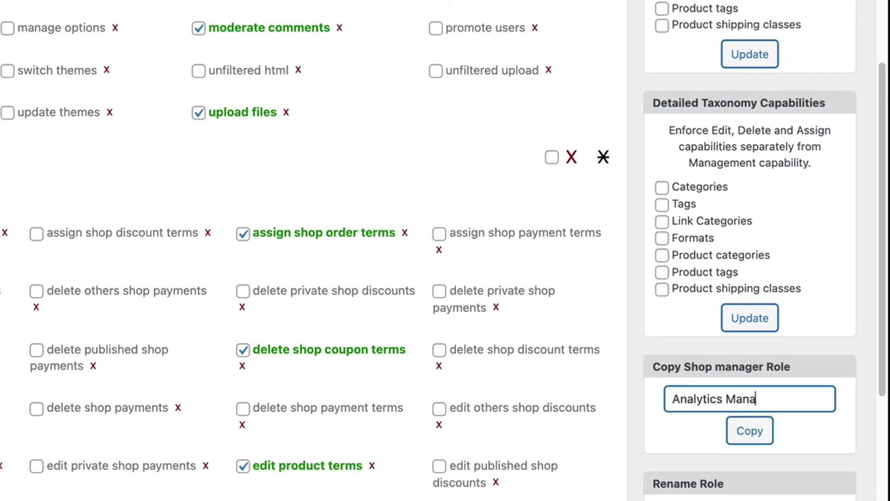
pyautogui.write('er')
pyautogui.click(737, 430)
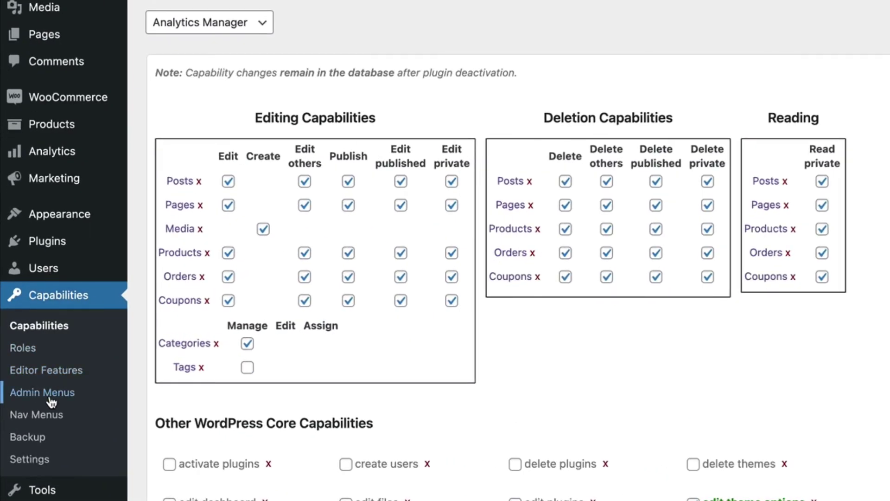
# Open Admin Menu Restrictions and select the Analytics Manager role.
pyautogui.click(51, 392)
pyautogui.click(218, 13)
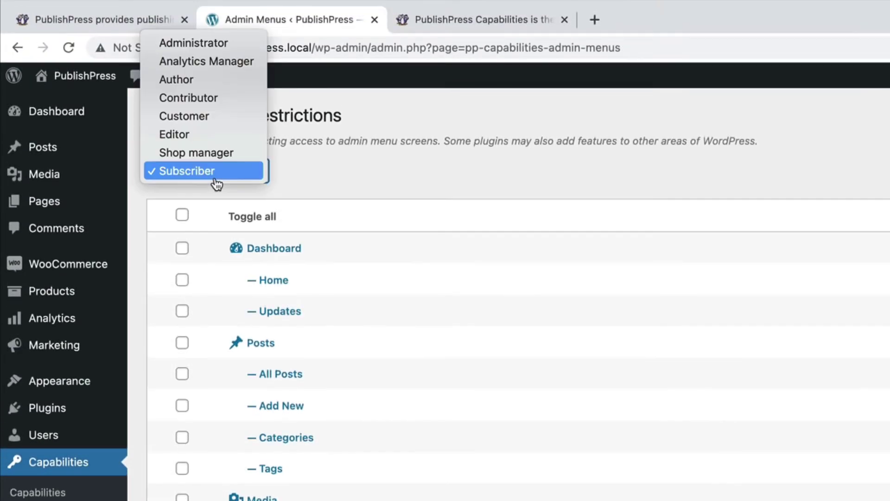
pyautogui.click(239, 65)
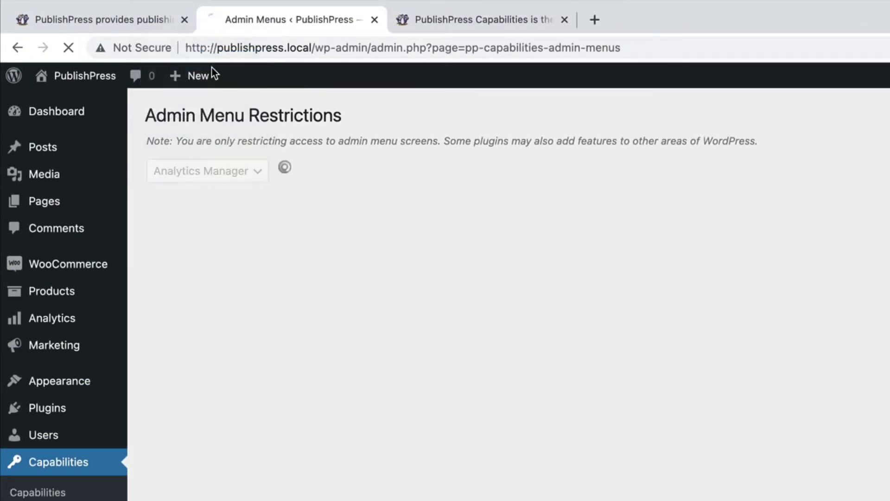
pyautogui.scroll(-5, 226, 394)
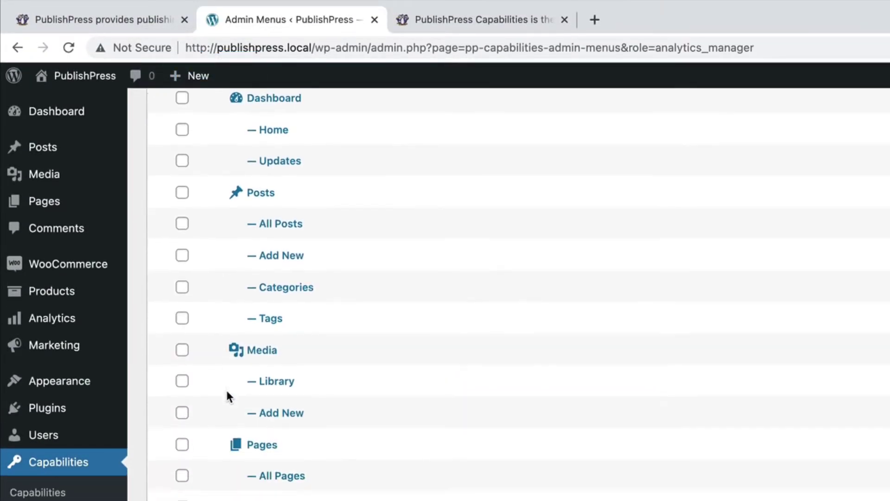
pyautogui.scroll(-14, 229, 396)
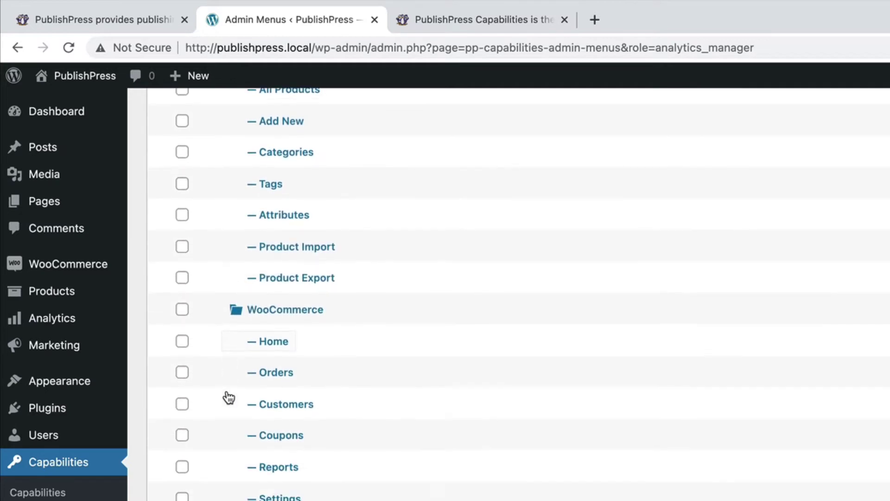
pyautogui.scroll(-6, 229, 397)
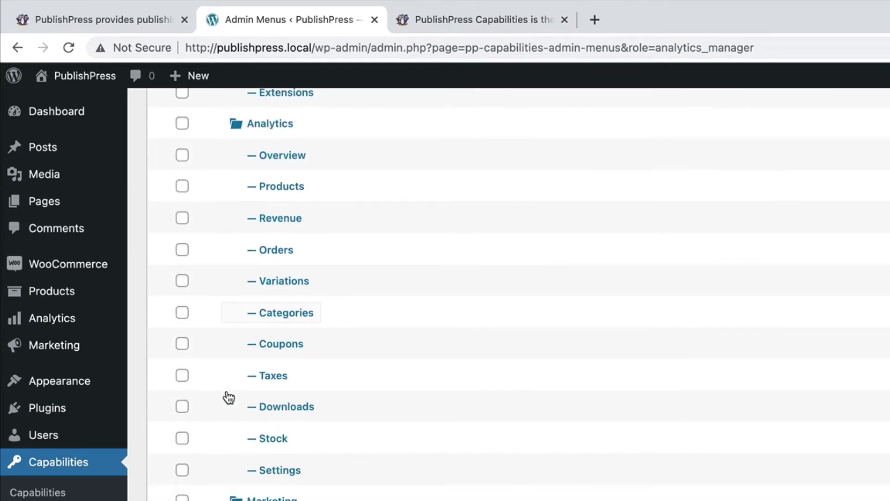
pyautogui.scroll(2, 225, 388)
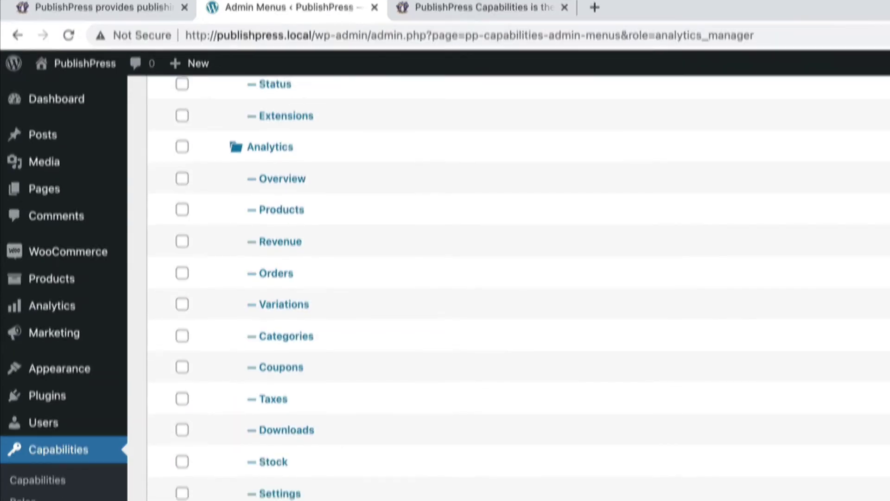
pyautogui.scroll(7, 267, 367)
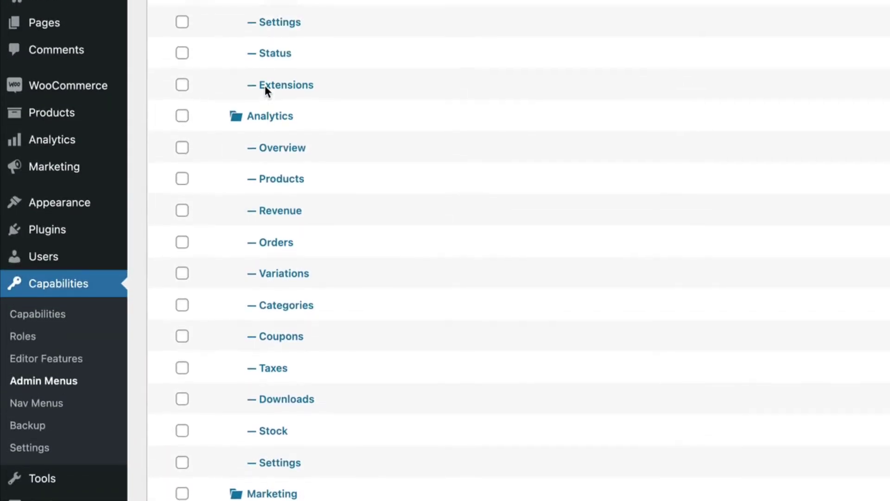
pyautogui.scroll(6, 267, 91)
# Block the WooCommerce Extensions, Status, Settings, Reports, Coupons, Customers and Orders pages.
pyautogui.click(187, 398)
pyautogui.click(186, 362)
pyautogui.click(185, 330)
pyautogui.click(185, 299)
pyautogui.click(183, 266)
pyautogui.click(184, 235)
pyautogui.click(185, 202)
# Block the Products menu with Export, Import, Attributes, Tags, Categories, Add New and All Products.
pyautogui.scroll(3, 184, 204)
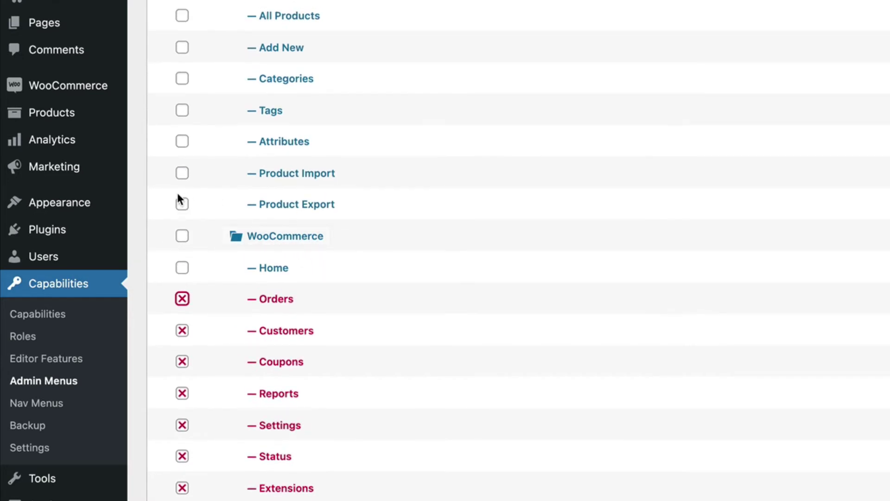
pyautogui.click(182, 204)
pyautogui.click(182, 173)
pyautogui.click(183, 143)
pyautogui.click(183, 111)
pyautogui.click(183, 79)
pyautogui.click(182, 47)
pyautogui.scroll(3, 182, 92)
pyautogui.click(182, 102)
pyautogui.click(182, 101)
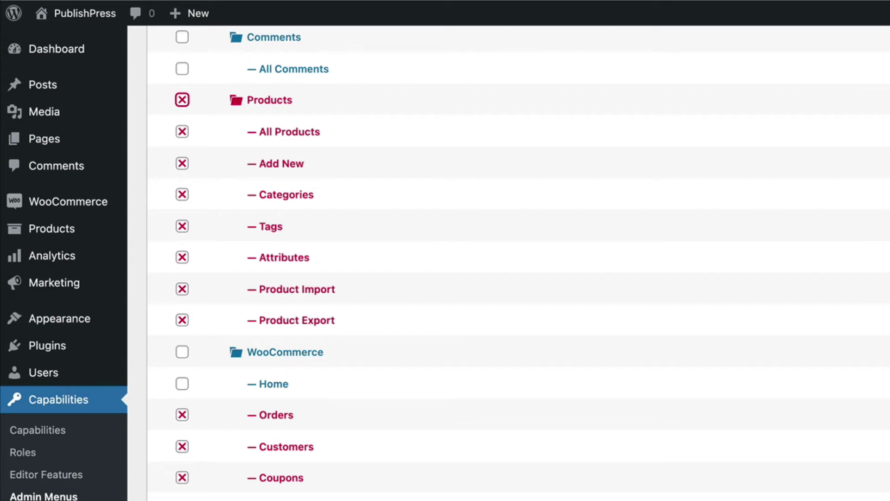
pyautogui.scroll(10, 424, 469)
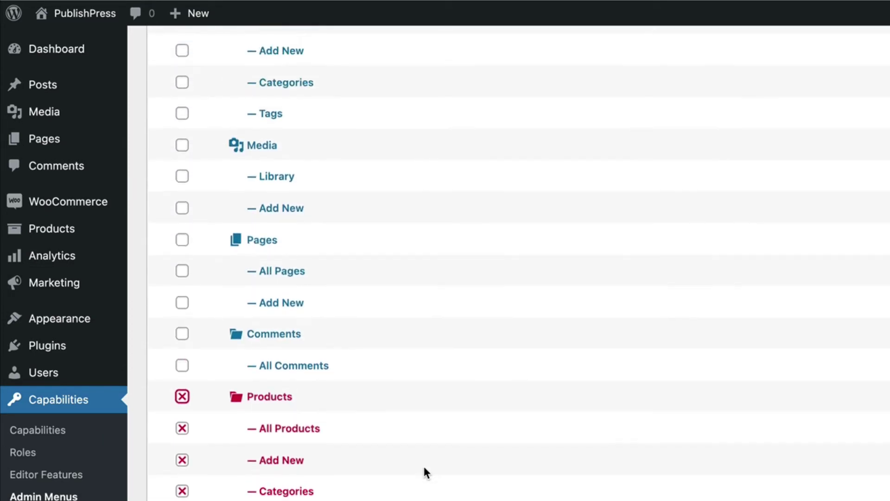
pyautogui.scroll(3, 424, 471)
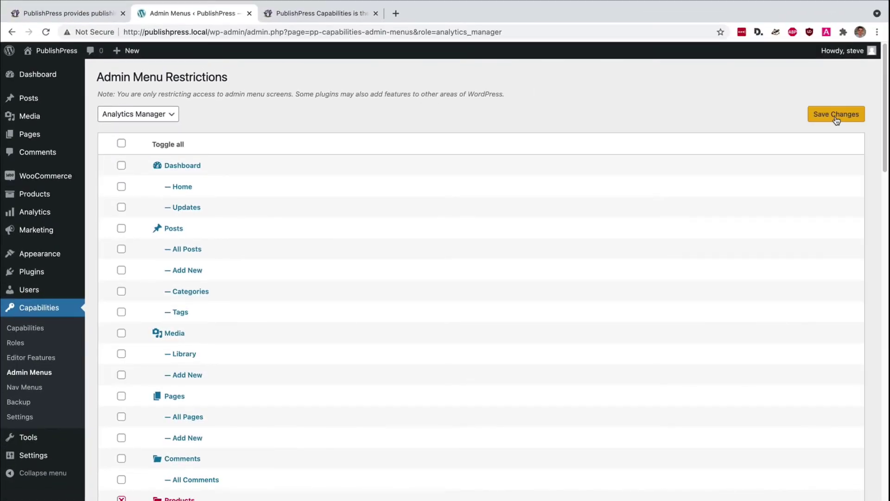
# Save the restrictions and change the shop manager user's role to Analytics Manager.
pyautogui.click(836, 119)
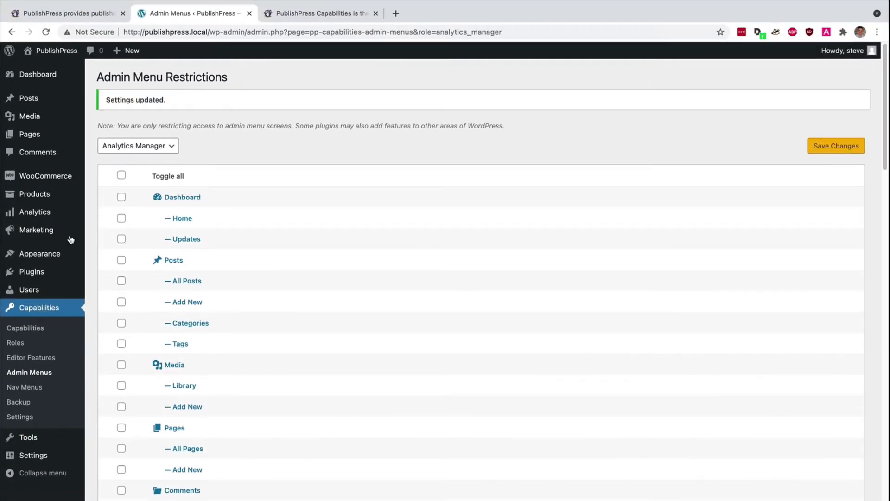
pyautogui.moveTo(28, 289)
pyautogui.click(105, 289)
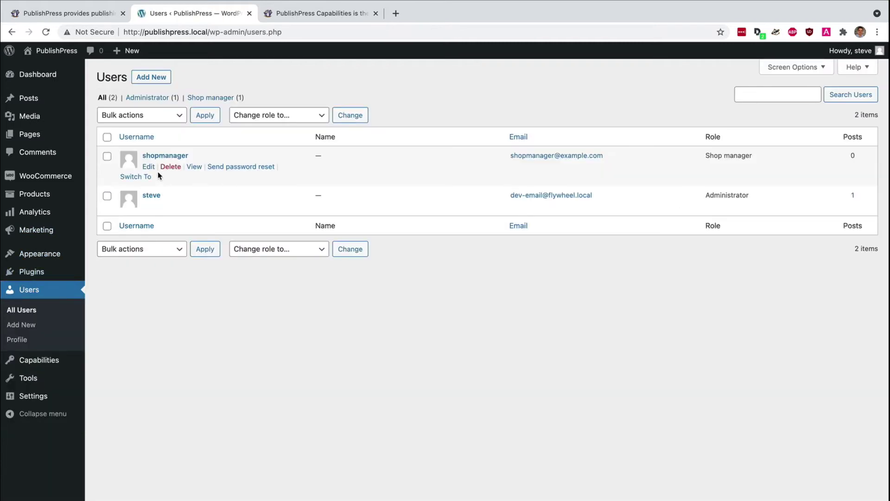
pyautogui.click(107, 157)
pyautogui.click(376, 109)
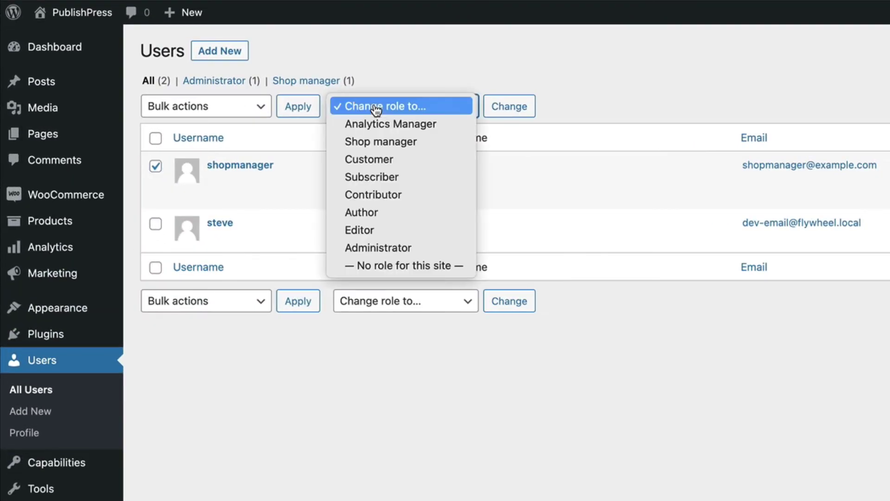
pyautogui.click(371, 125)
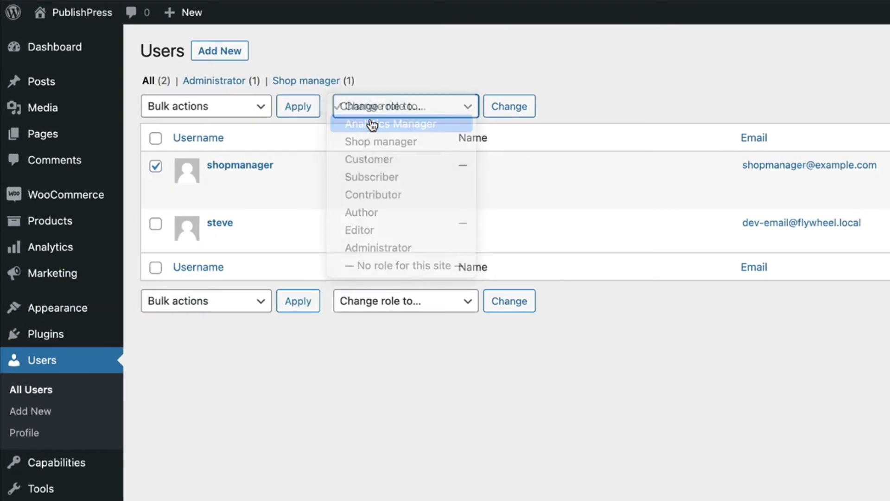
pyautogui.click(509, 108)
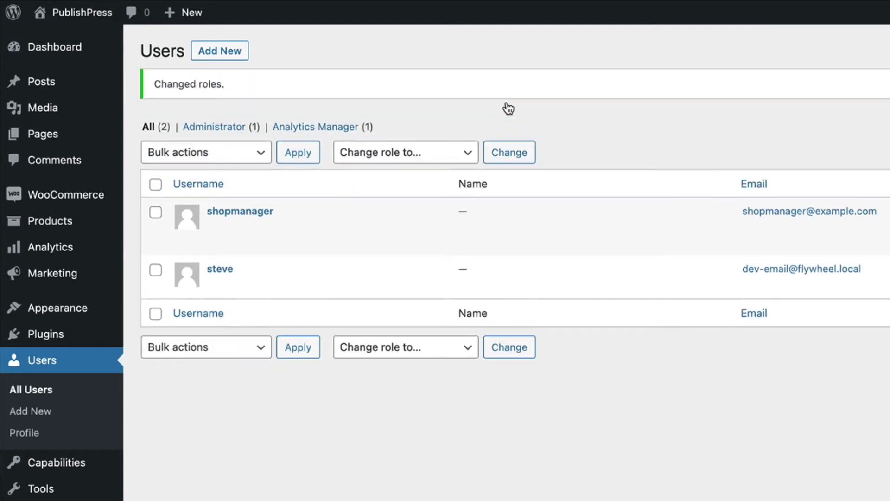
pyautogui.moveTo(627, 211); pyautogui.dragTo(708, 212)
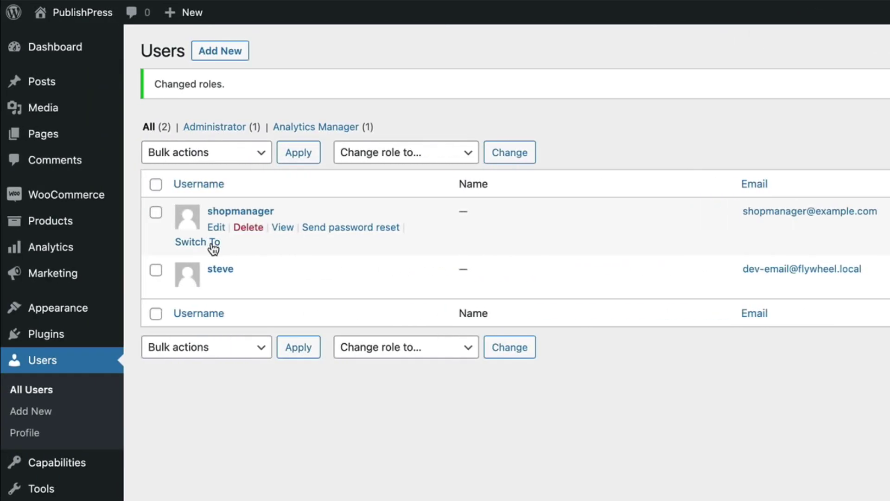
# Switch into the shop manager account and confirm Analytics and Marketing show but Products is gone.
pyautogui.click(202, 243)
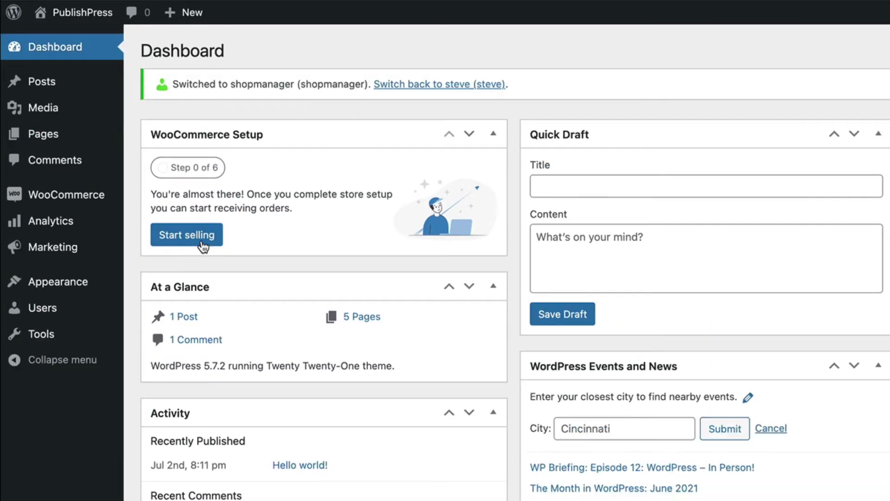
pyautogui.moveTo(102, 204)
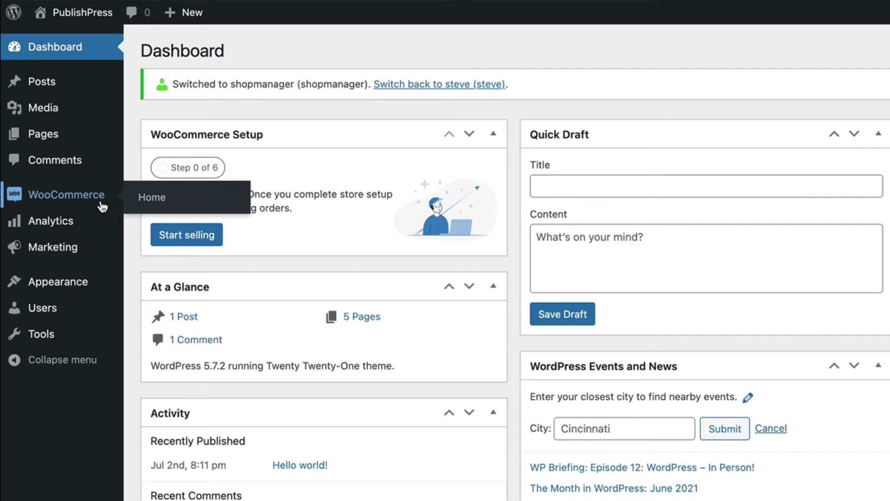
pyautogui.moveTo(71, 228)
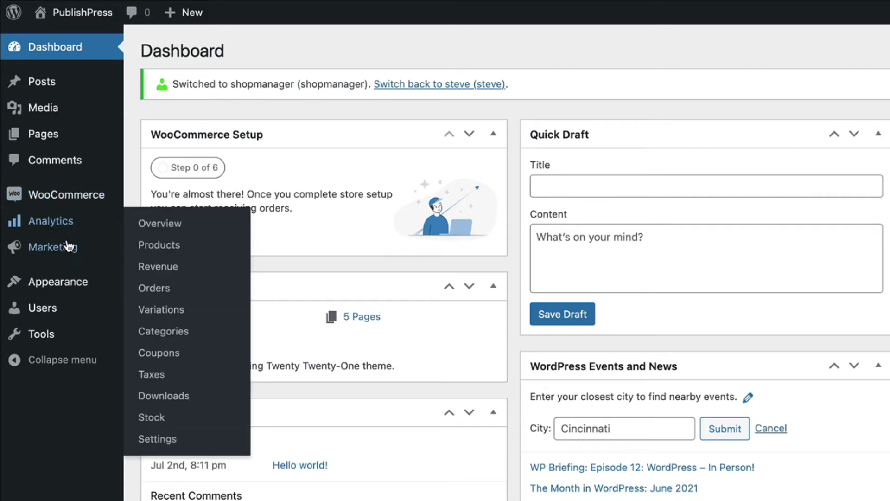
pyautogui.moveTo(67, 254)
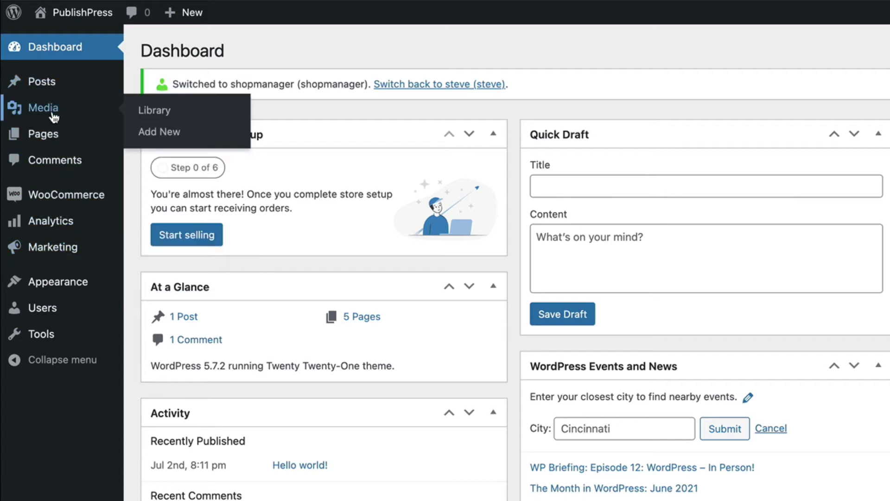
pyautogui.moveTo(50, 139)
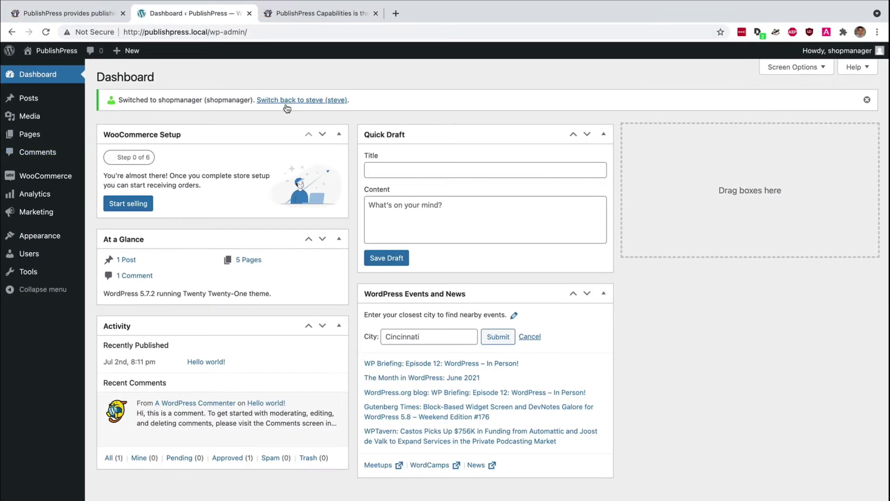
# Return to the administrator and select Analytics Manager in Admin Menu Restrictions.
pyautogui.click(286, 101)
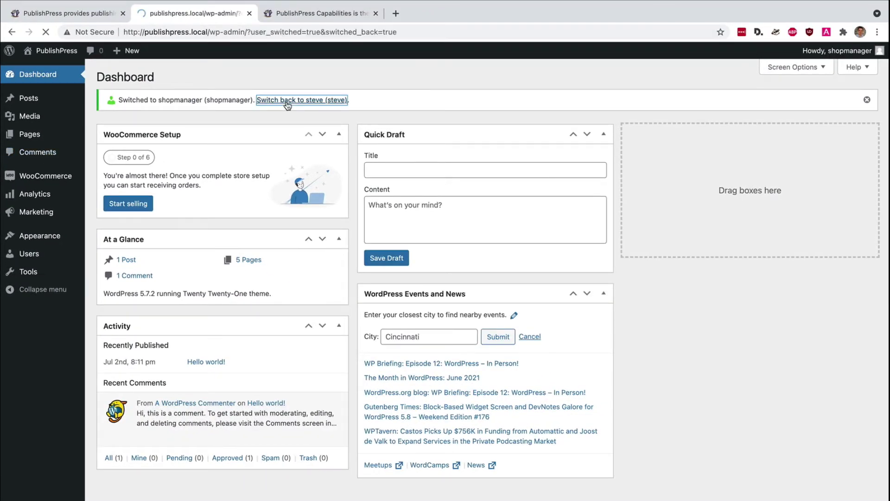
pyautogui.moveTo(81, 254)
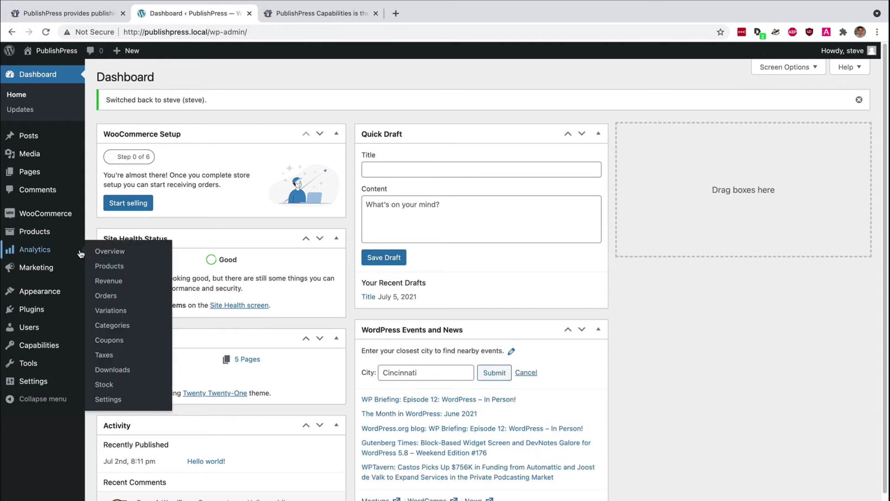
pyautogui.moveTo(41, 344)
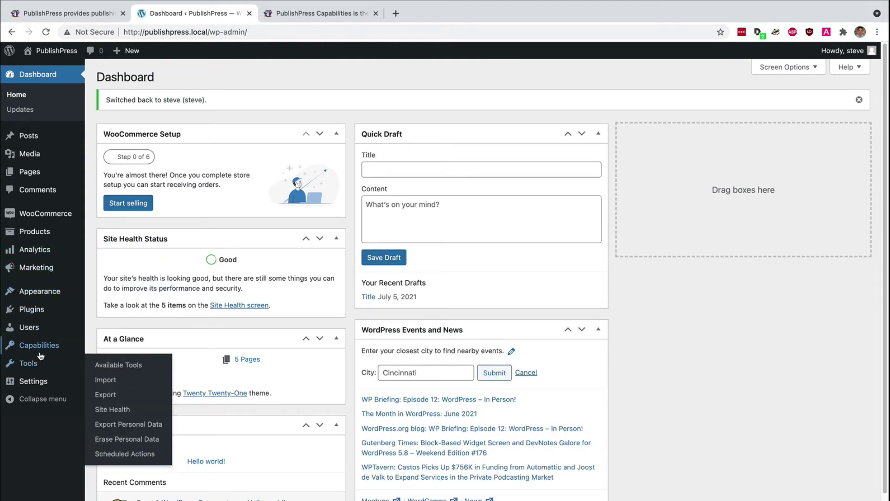
pyautogui.click(115, 391)
pyautogui.click(147, 116)
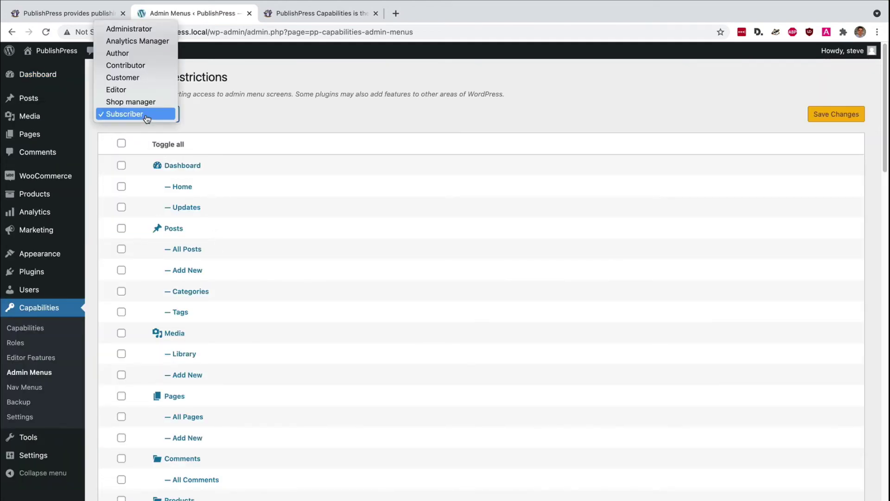
pyautogui.click(139, 41)
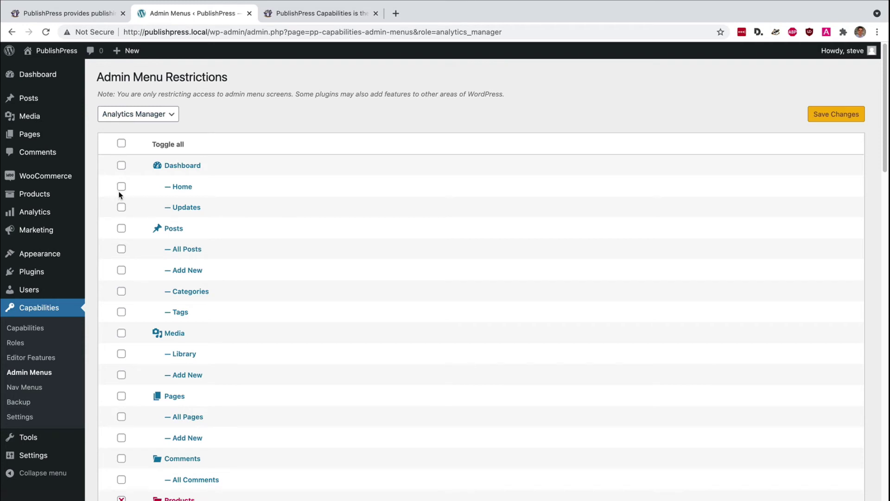
# Block the Posts, Media, Pages and Comments menus along with all their submenus.
pyautogui.click(121, 228)
pyautogui.click(121, 249)
pyautogui.click(121, 270)
pyautogui.click(121, 291)
pyautogui.click(121, 311)
pyautogui.click(121, 333)
pyautogui.click(121, 354)
pyautogui.click(121, 375)
pyautogui.click(121, 396)
pyautogui.click(121, 417)
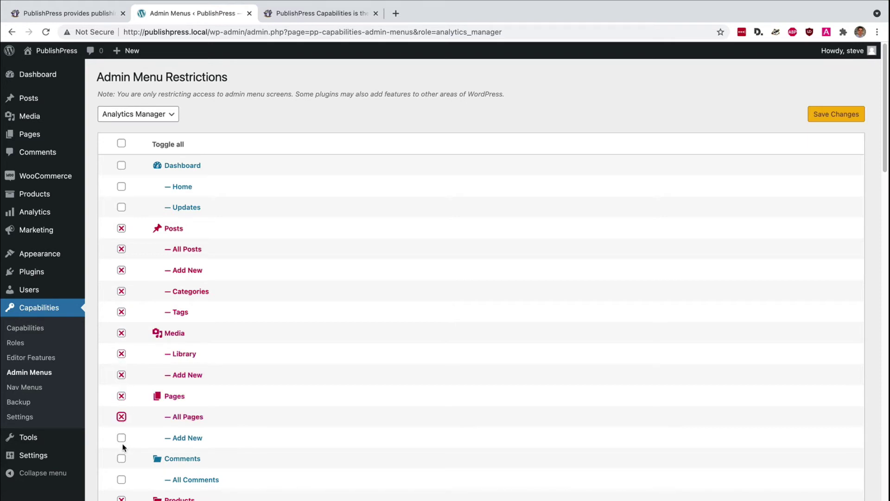
pyautogui.click(121, 437)
pyautogui.click(121, 458)
pyautogui.click(121, 479)
# Block Appearance, Plugins, Users, Capabilities, Tools and Settings, then save the changes.
pyautogui.scroll(-10, 121, 484)
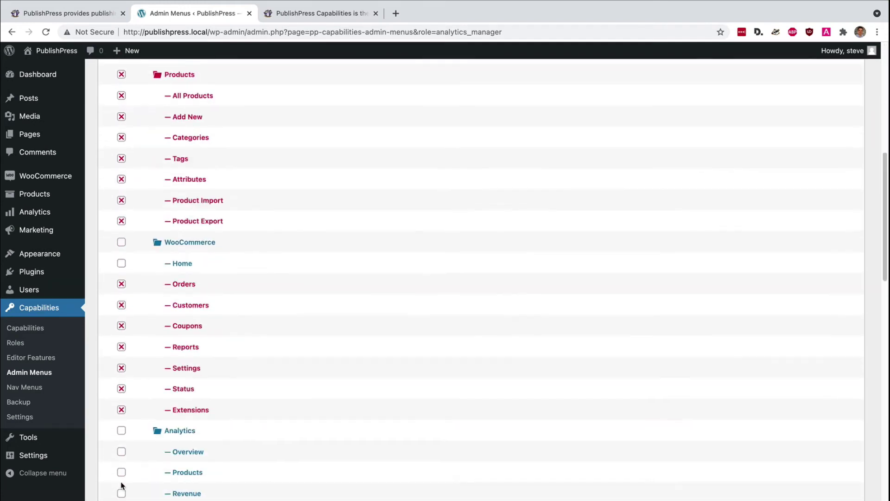
pyautogui.scroll(-10, 121, 485)
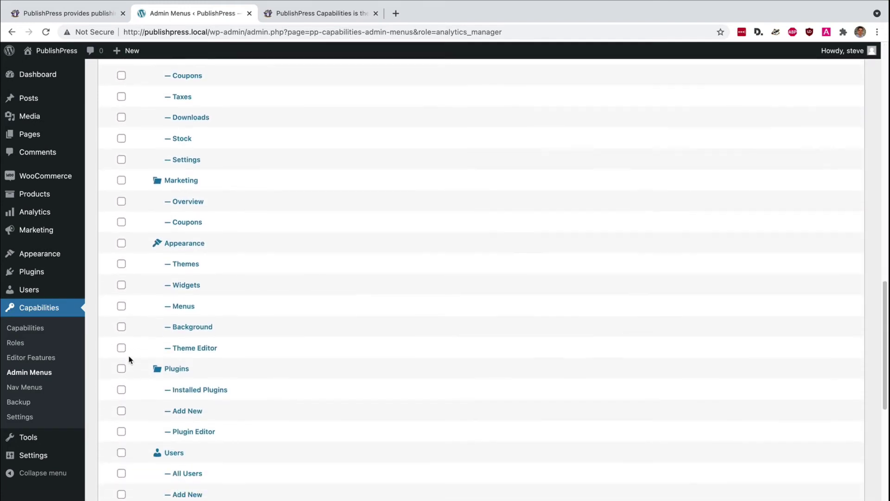
pyautogui.click(121, 226)
pyautogui.click(121, 350)
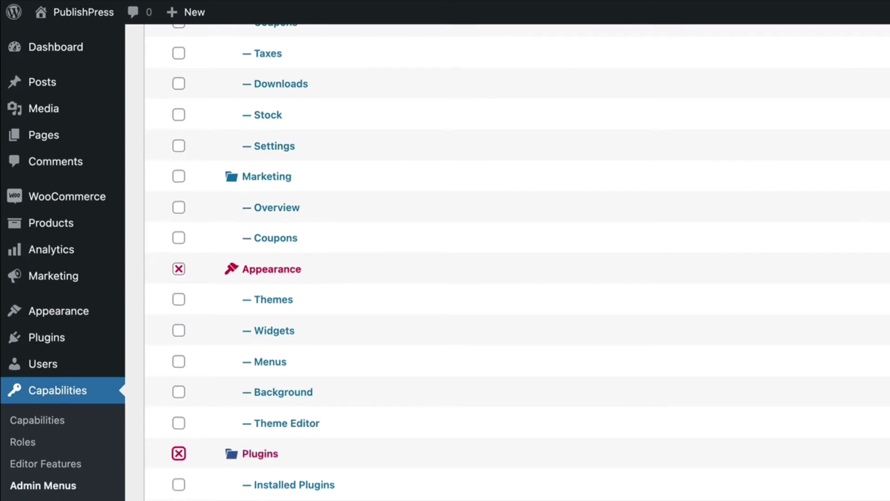
pyautogui.scroll(-3, 177, 426)
pyautogui.click(178, 420)
pyautogui.scroll(-6, 177, 419)
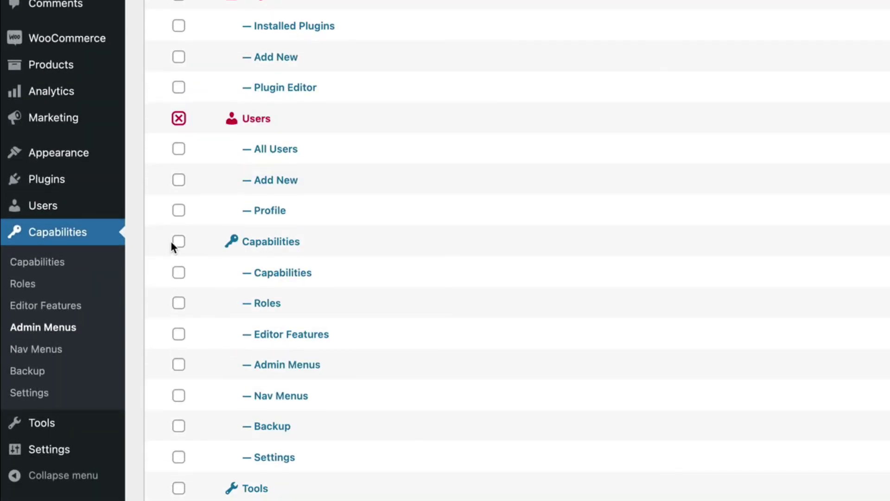
pyautogui.click(176, 241)
pyautogui.scroll(-3, 179, 406)
pyautogui.click(179, 332)
pyautogui.scroll(-7, 179, 332)
pyautogui.click(179, 242)
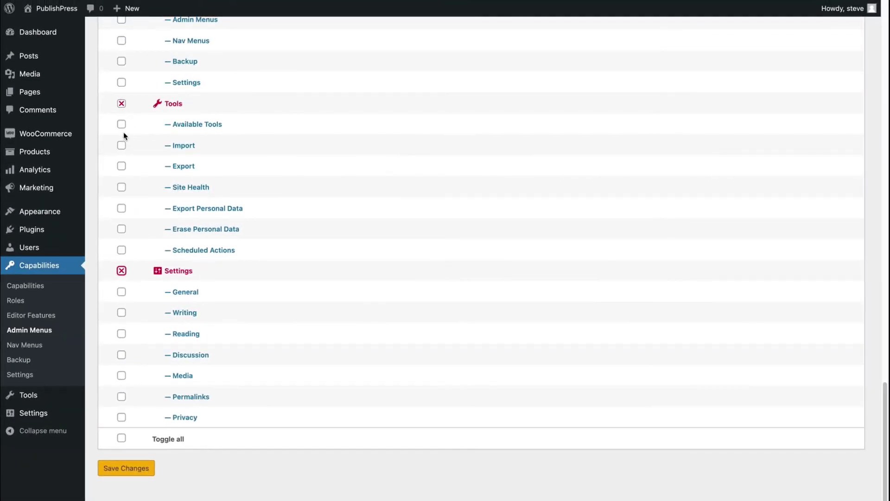
pyautogui.click(116, 468)
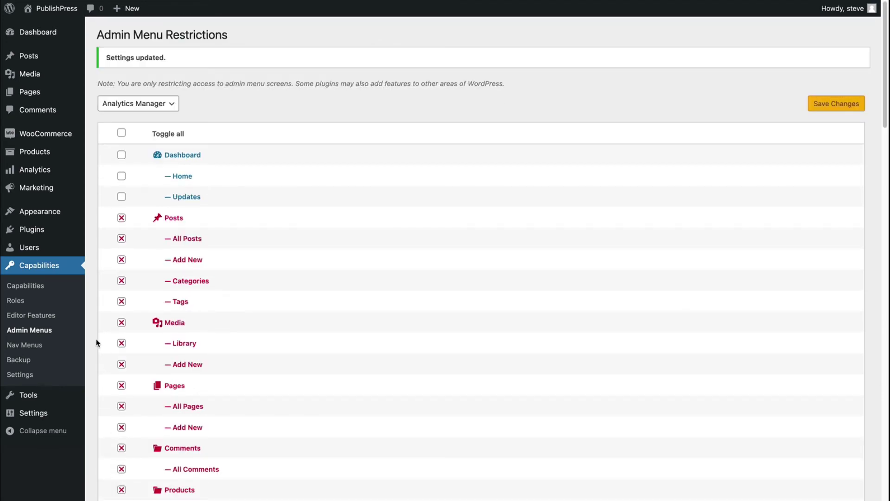
# Switch to the shop manager user account from the All Users list.
pyautogui.moveTo(38, 251)
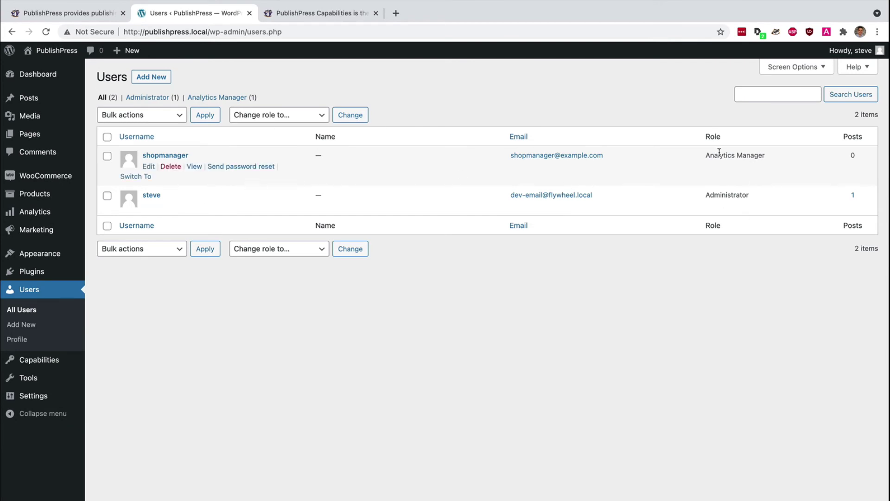
pyautogui.click(132, 176)
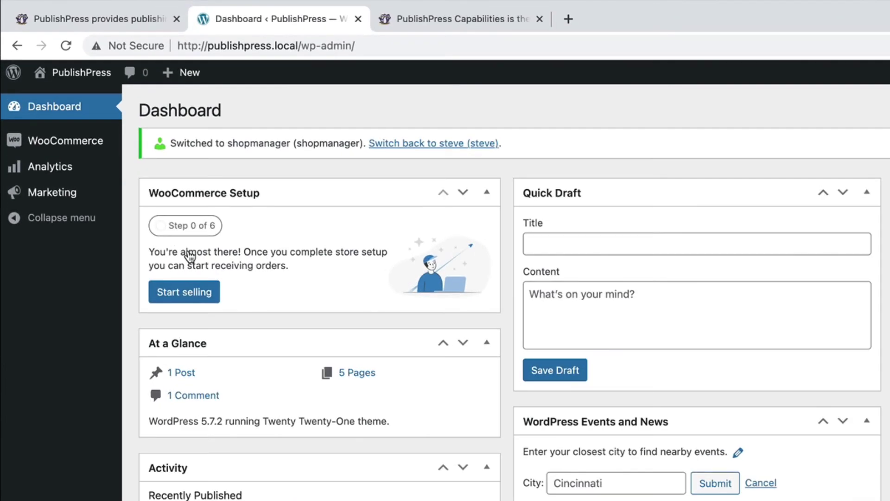
pyautogui.moveTo(45, 152)
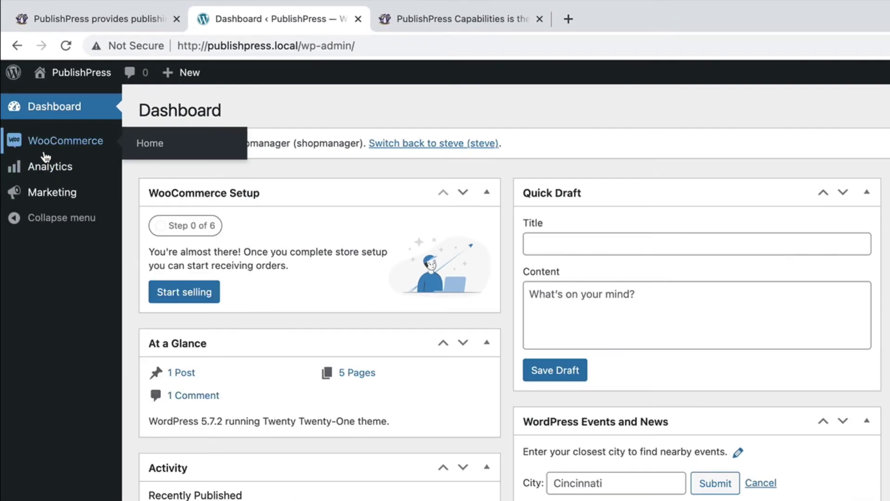
# Open WooCommerce Home as the shop manager and review the Analytics and Marketing submenus.
pyautogui.click(152, 154)
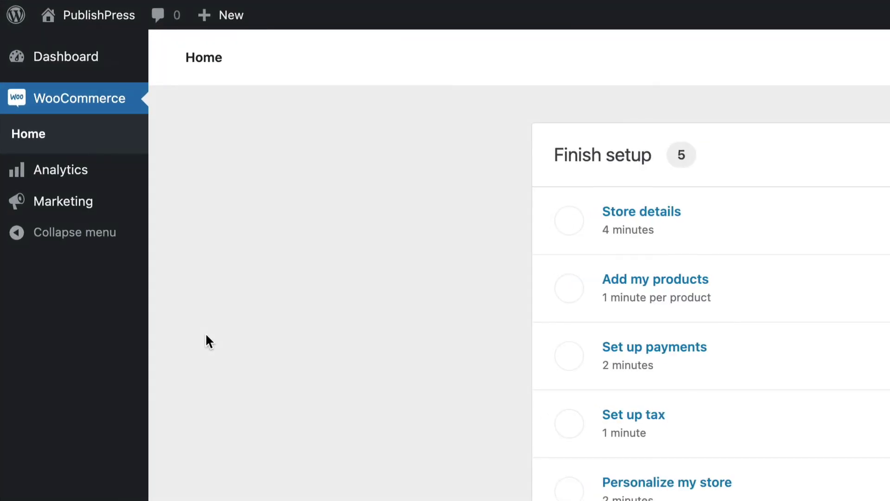
pyautogui.moveTo(83, 176)
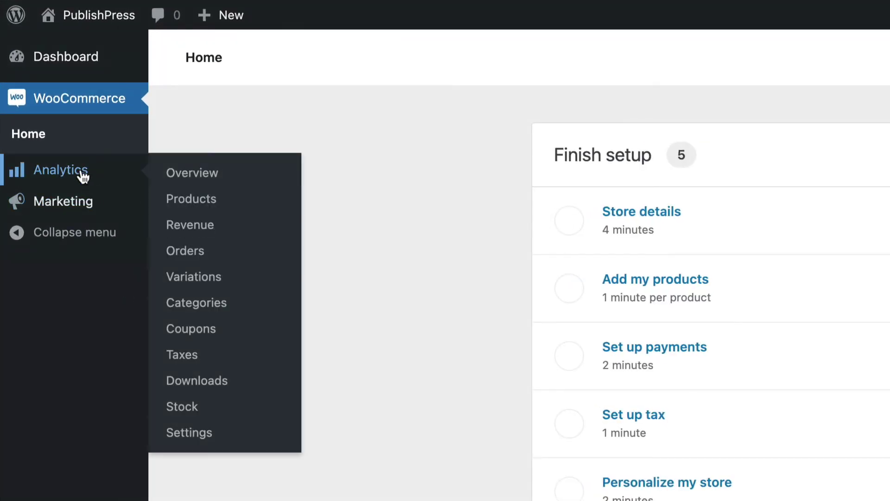
pyautogui.moveTo(83, 203)
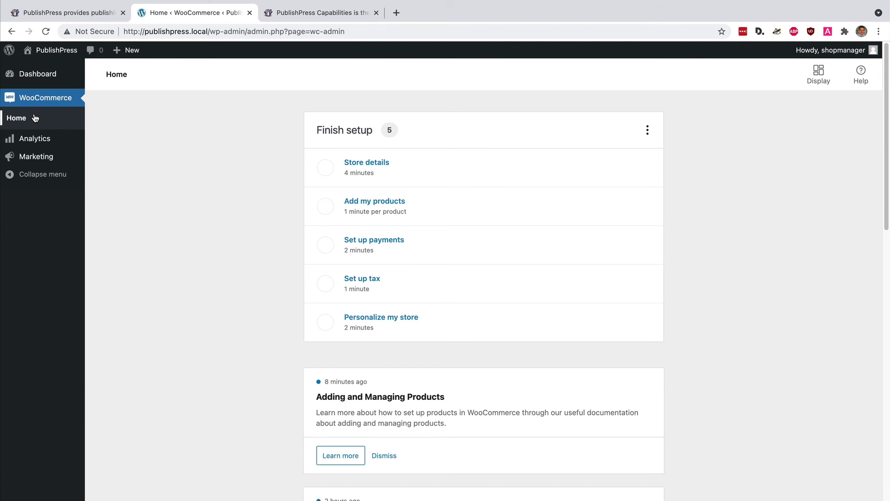
# Switch back to the administrator account and open Capabilities > Admin Menus.
pyautogui.click(38, 81)
pyautogui.click(176, 99)
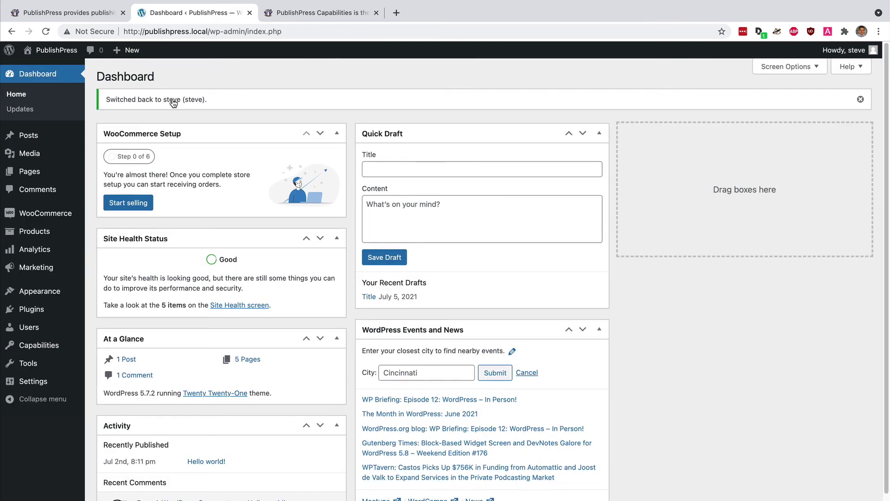
pyautogui.moveTo(51, 215)
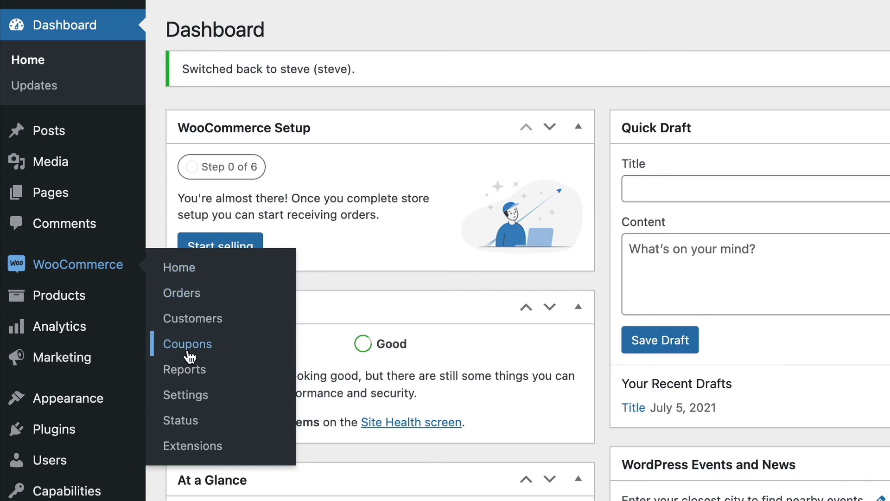
pyautogui.moveTo(99, 306)
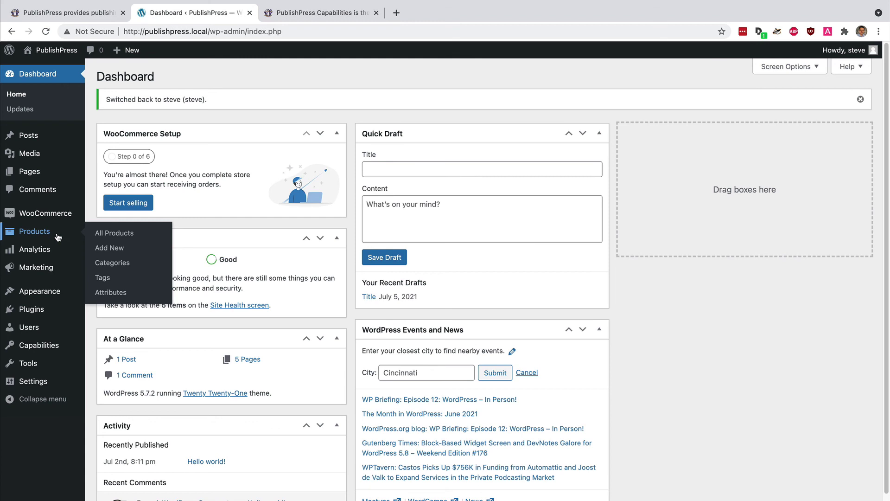
pyautogui.moveTo(40, 344)
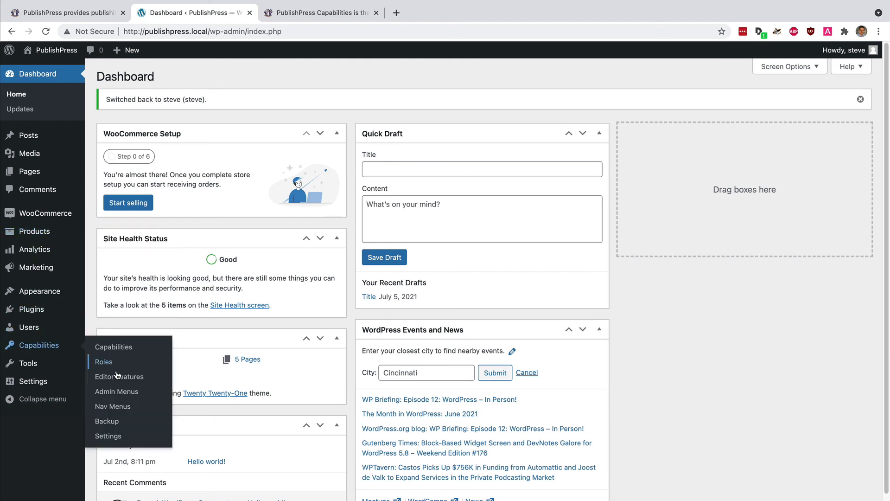
pyautogui.click(115, 392)
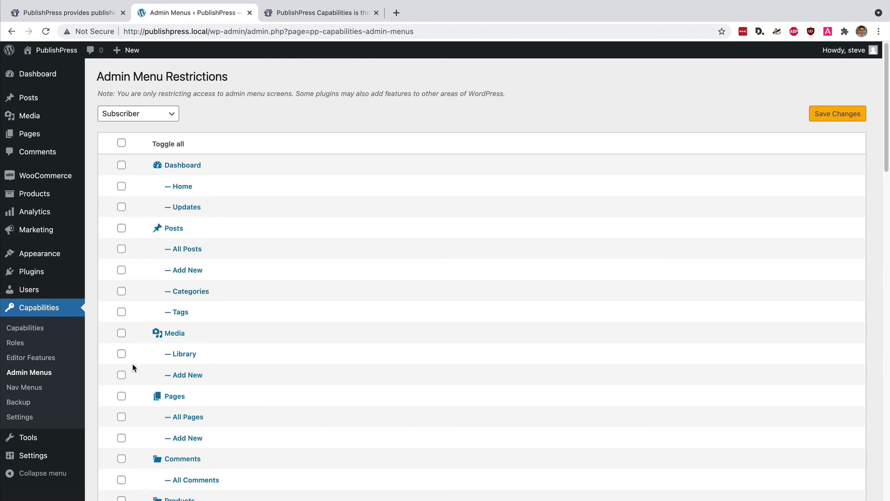
# Restrict the WooCommerce, Home, Orders and Customers menus for Subscriber, then view the PublishPress Capabilities website.
pyautogui.scroll(-7, 132, 364)
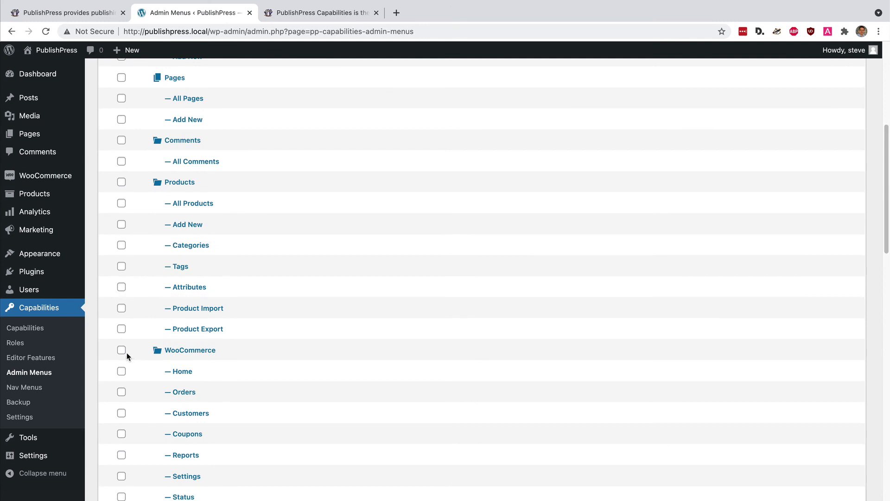
pyautogui.click(121, 350)
pyautogui.click(121, 371)
pyautogui.click(122, 392)
pyautogui.click(121, 413)
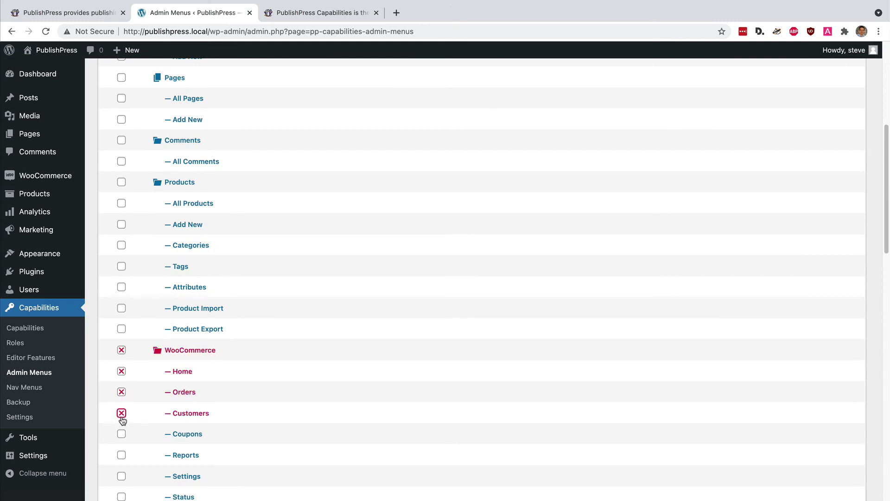
pyautogui.click(323, 13)
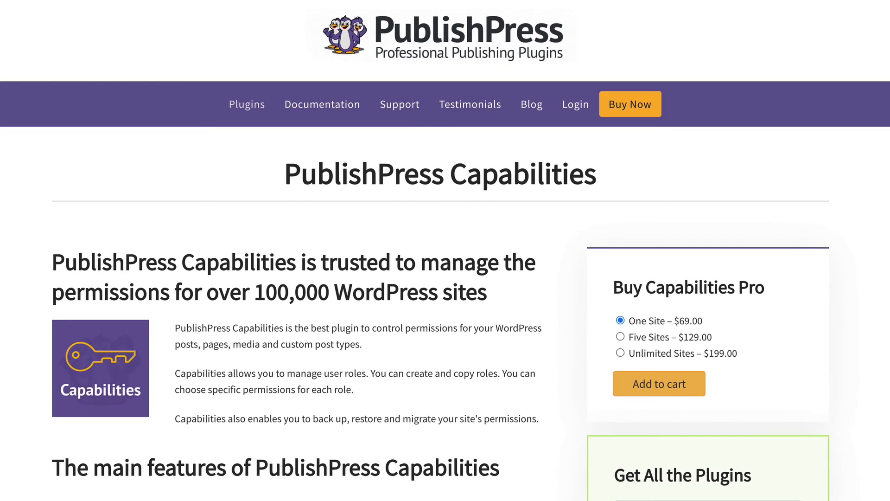